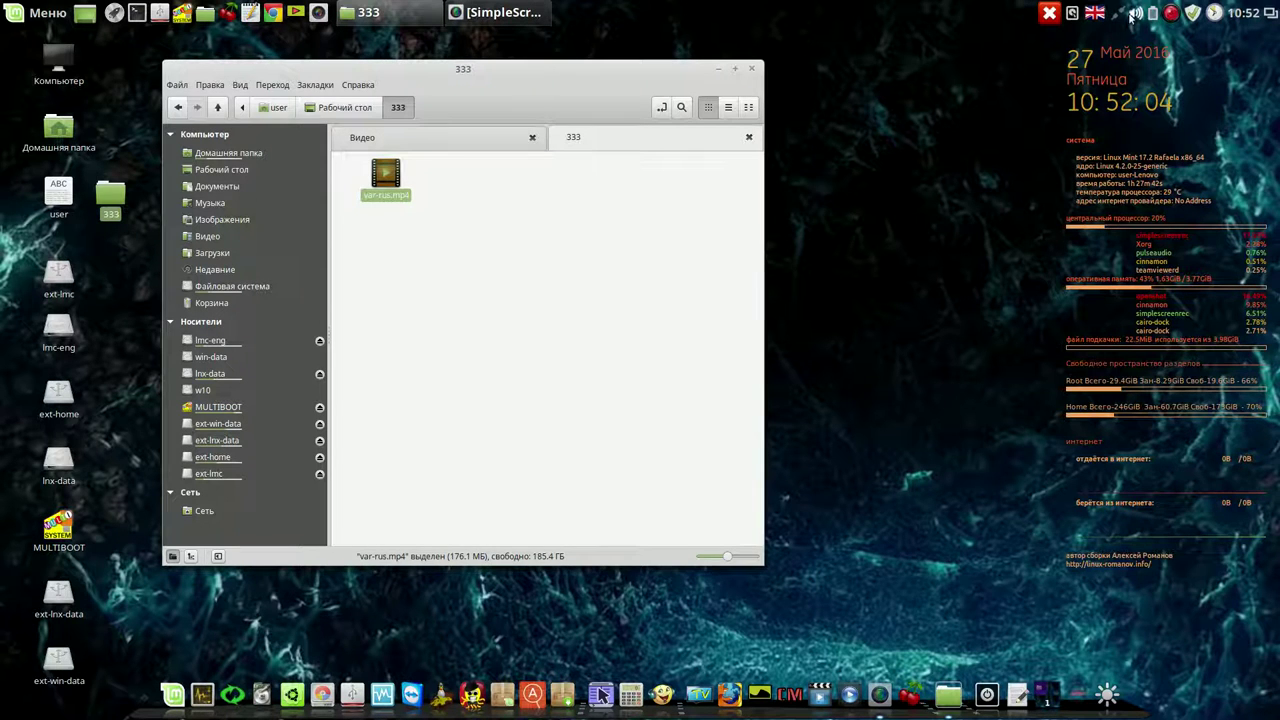
Step: Adjust the front microphone's recording volume in the system sound settings, then close the settings
{"action": "left_click", "coordinate": [1136, 14]}
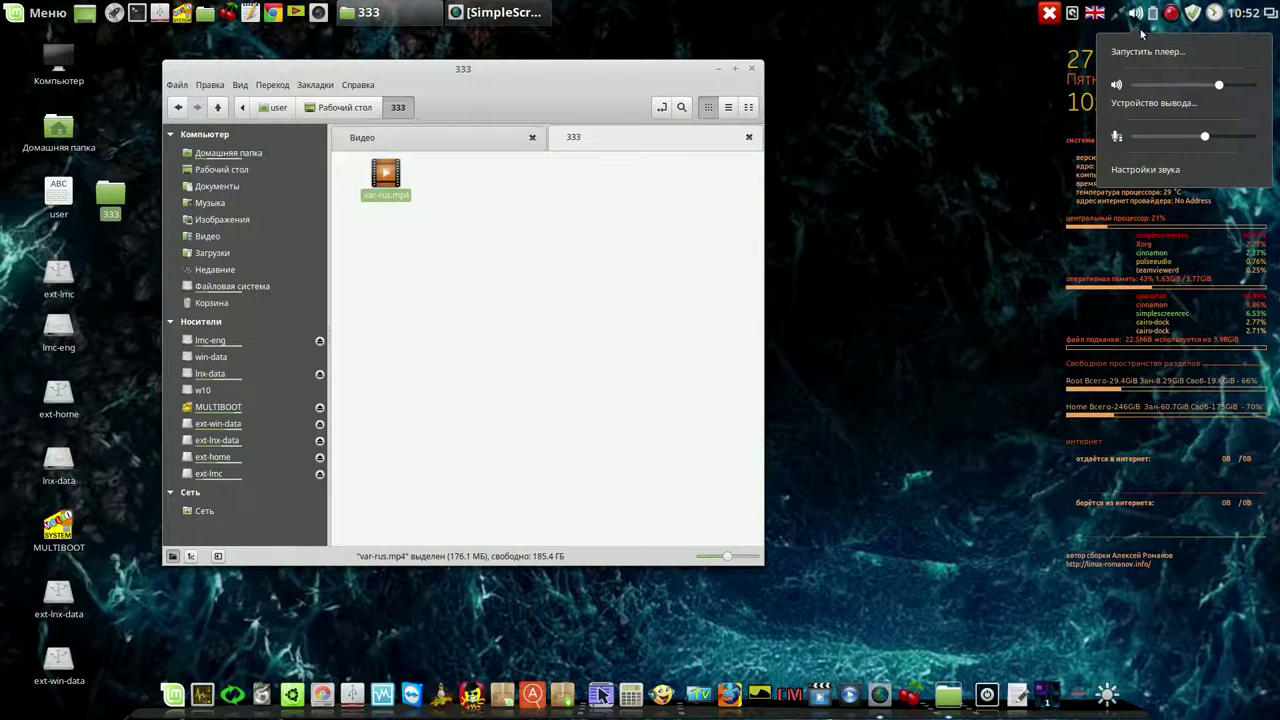
{"action": "left_click", "coordinate": [1128, 170]}
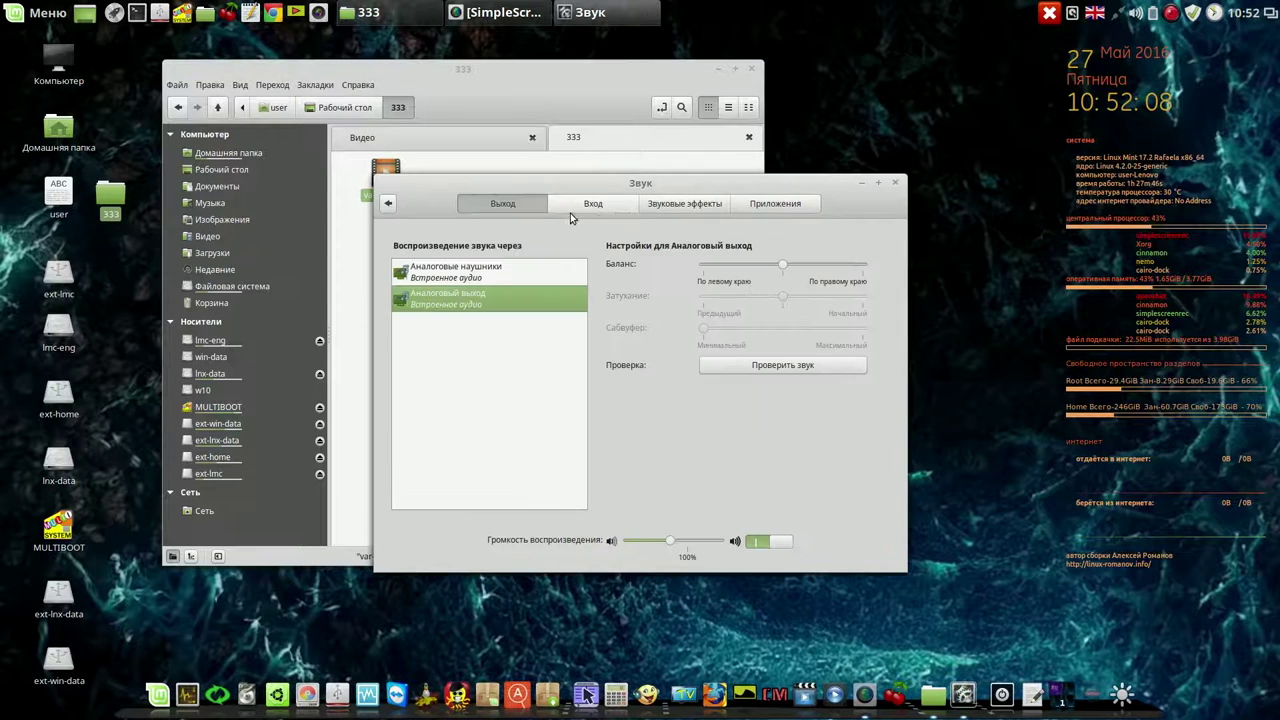
{"action": "left_click", "coordinate": [593, 204]}
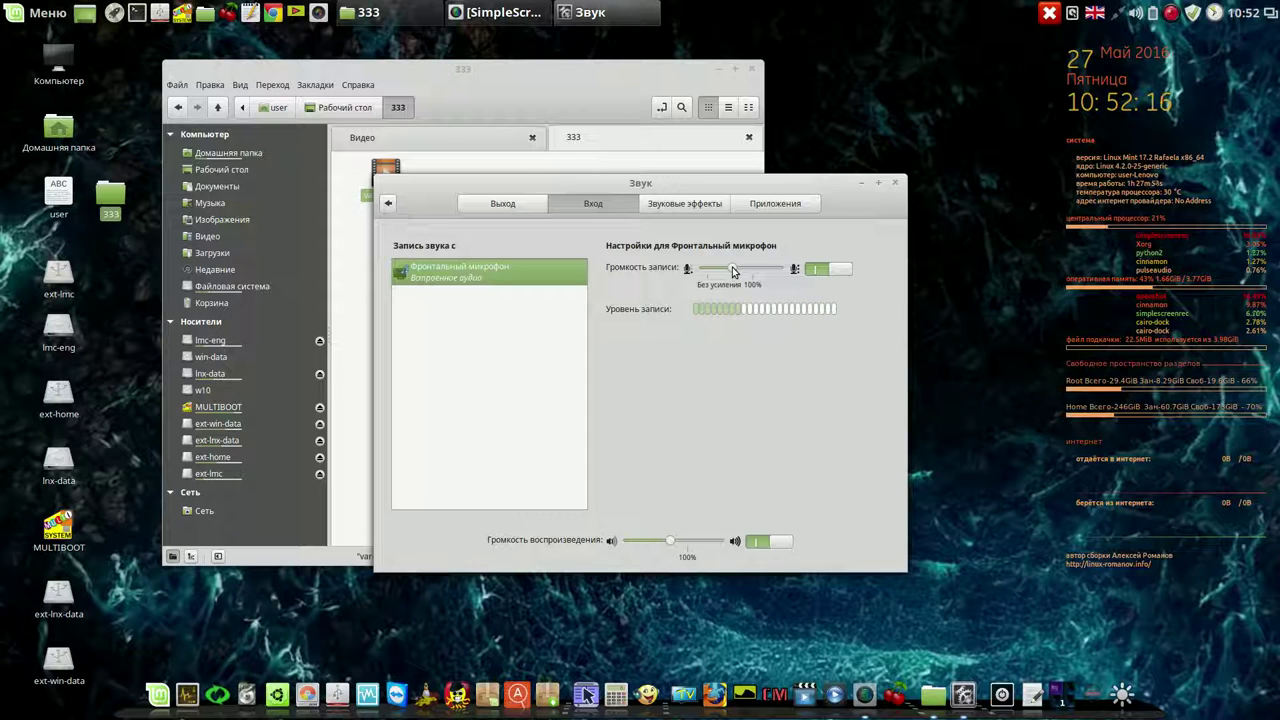
{"action": "left_click_drag", "start_coordinate": [724, 274], "coordinate": [719, 276]}
{"action": "left_click_drag", "start_coordinate": [719, 272], "coordinate": [732, 275]}
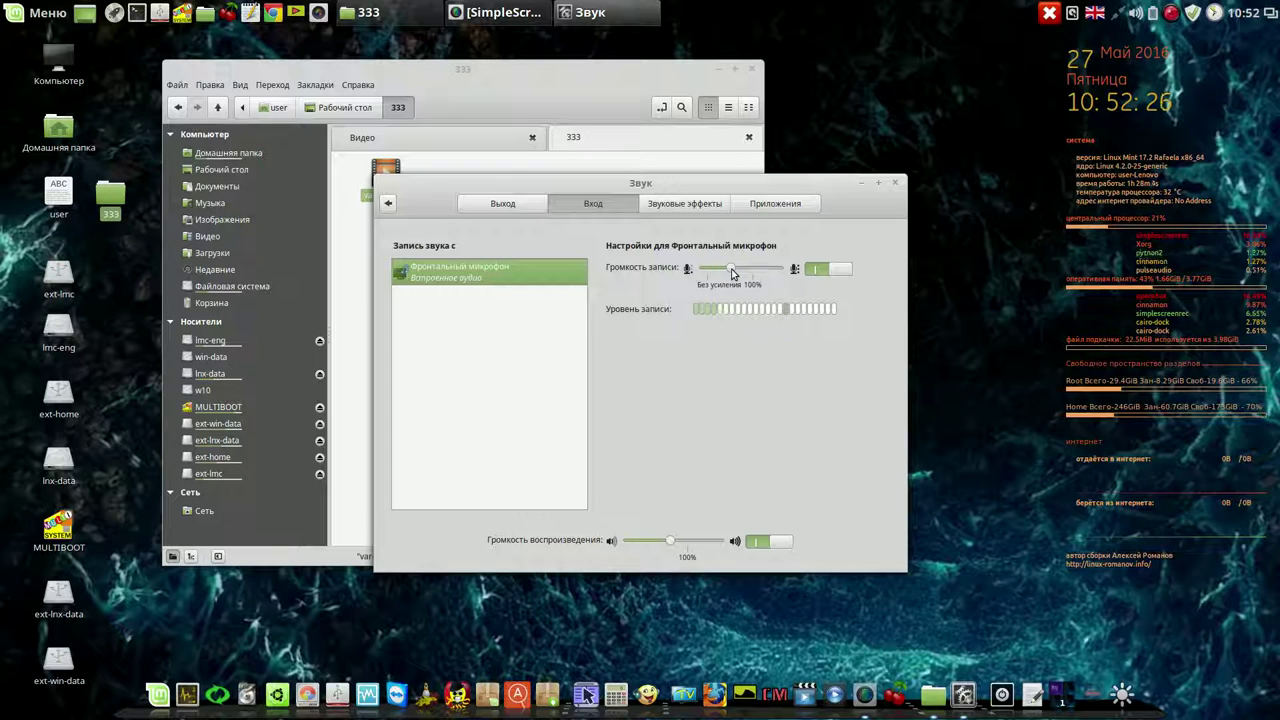
{"action": "left_click", "coordinate": [897, 184]}
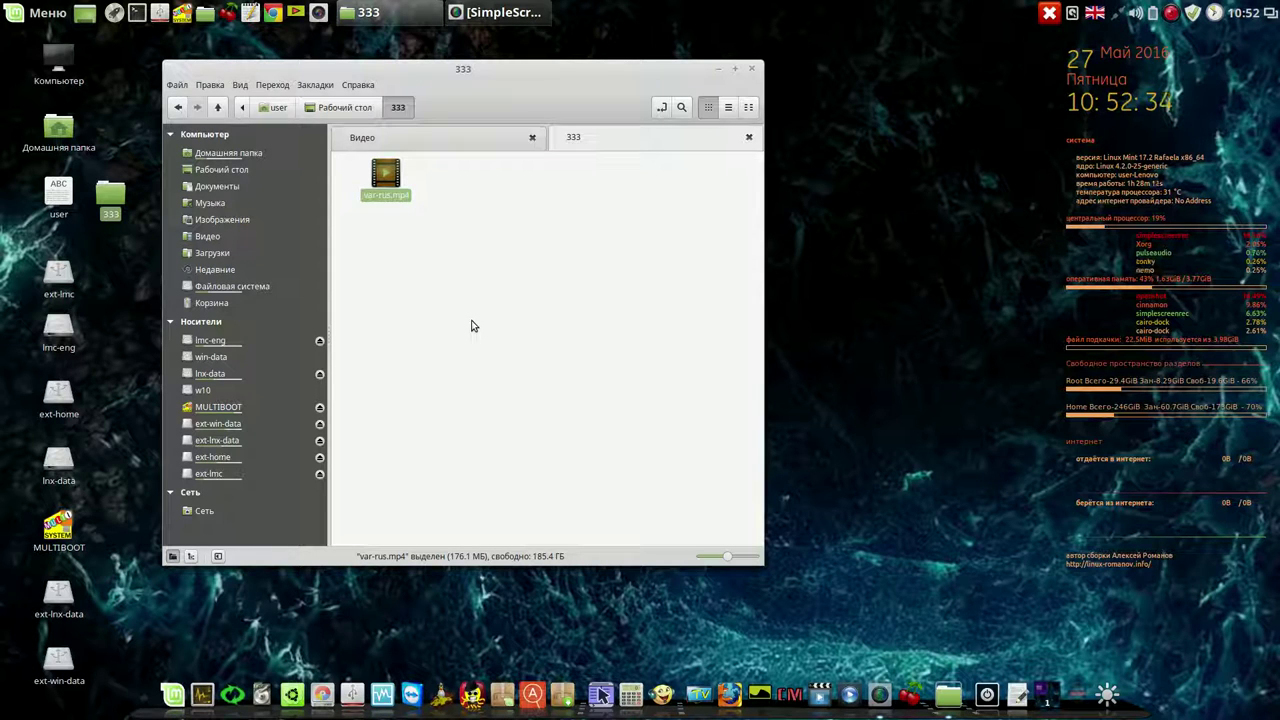
Step: Play var-rus.mp4 to listen to its sound, check the system playback volume, and close the player
{"action": "double_click", "coordinate": [388, 178]}
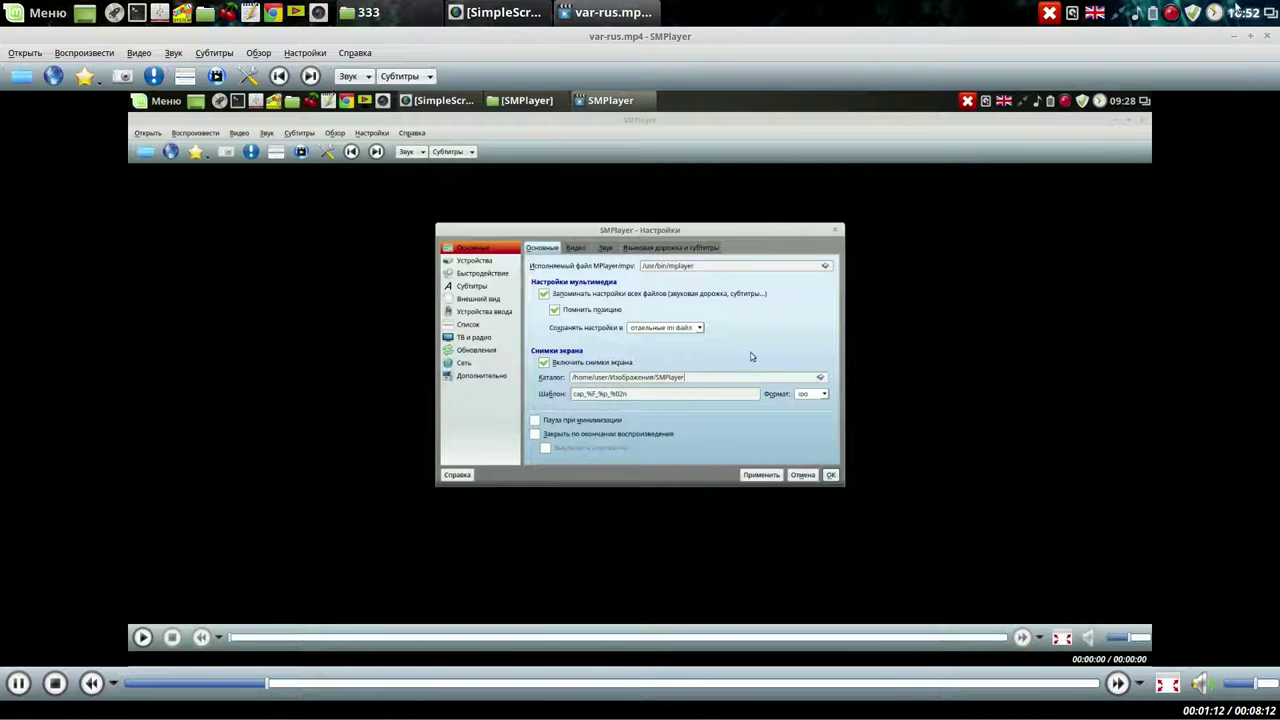
{"action": "left_click", "coordinate": [1138, 15]}
{"action": "mouse_move", "coordinate": [1211, 352]}
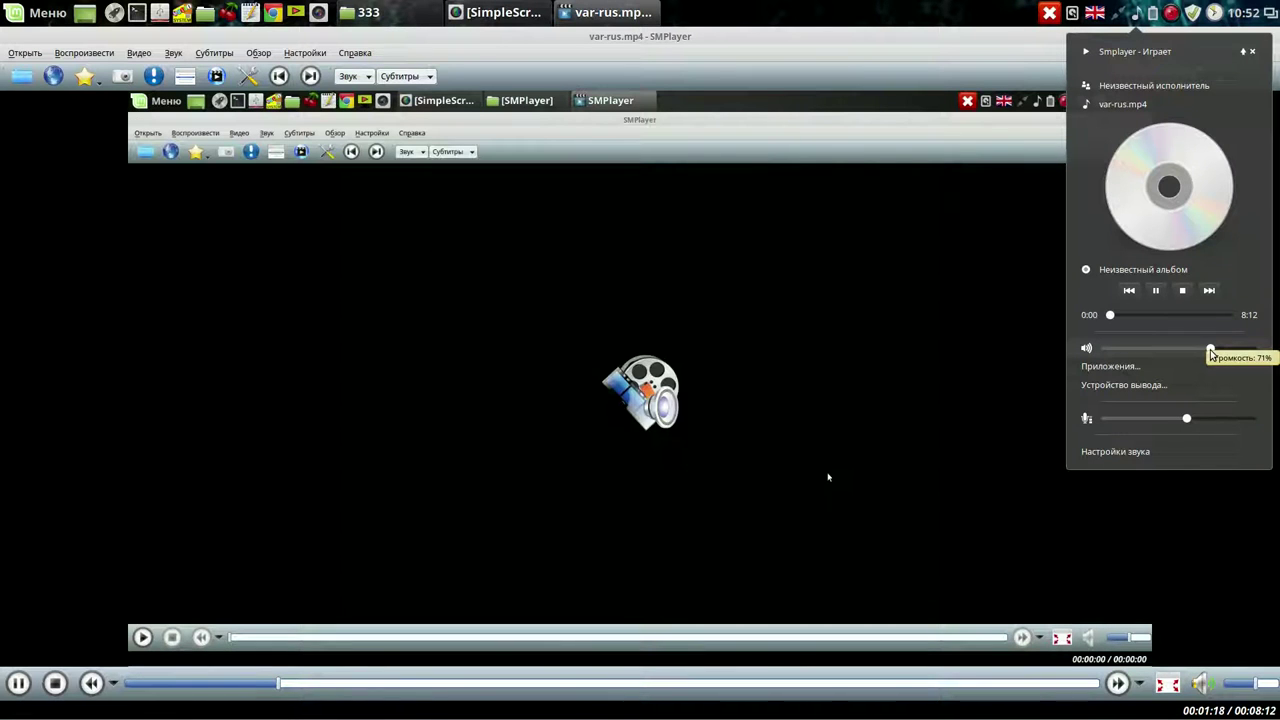
{"action": "left_click", "coordinate": [928, 50]}
{"action": "left_click", "coordinate": [1270, 40]}
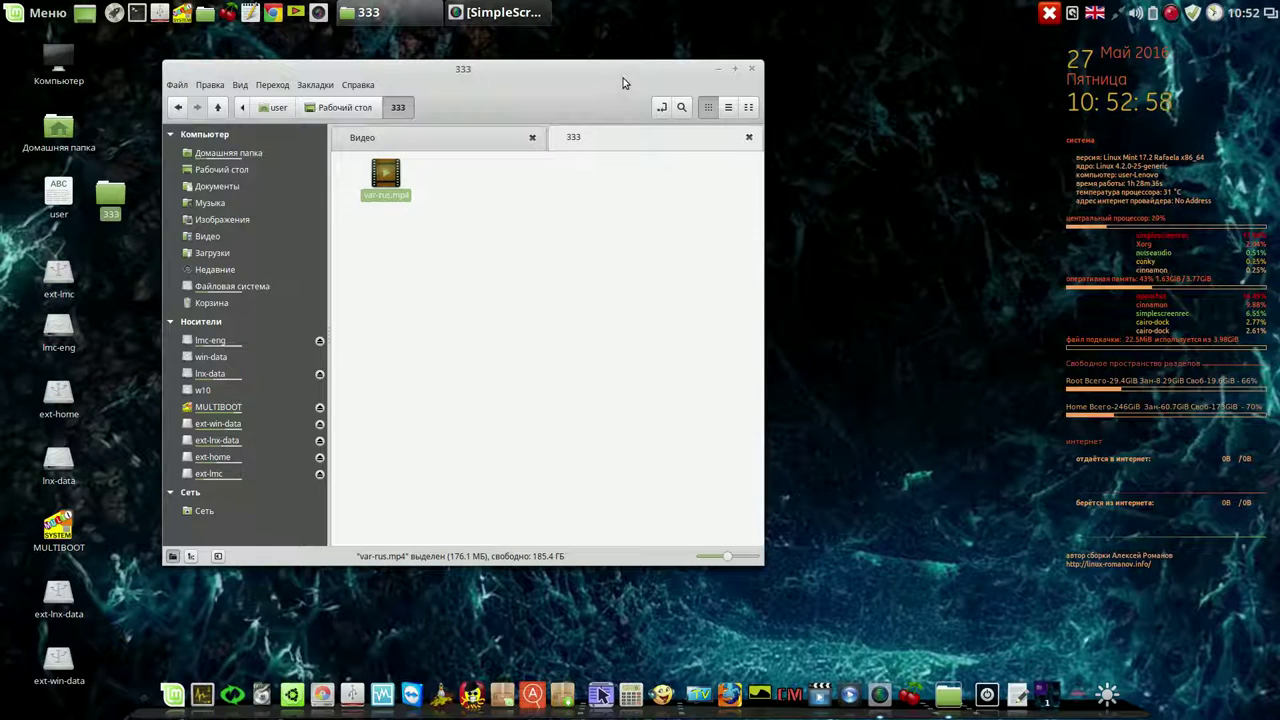
Step: Move the 333 folder window slightly and launch Audacity
{"action": "left_click_drag", "start_coordinate": [622, 74], "coordinate": [614, 66]}
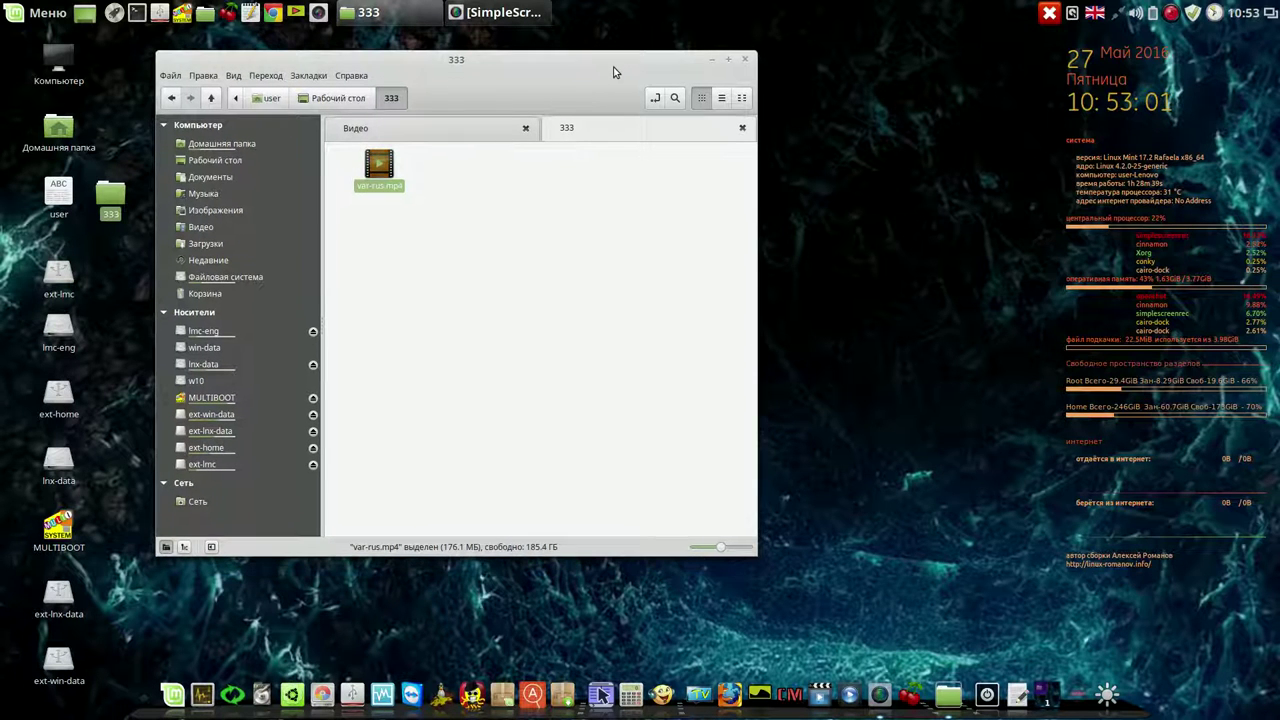
{"action": "left_click", "coordinate": [40, 13]}
{"action": "mouse_move", "coordinate": [150, 131]}
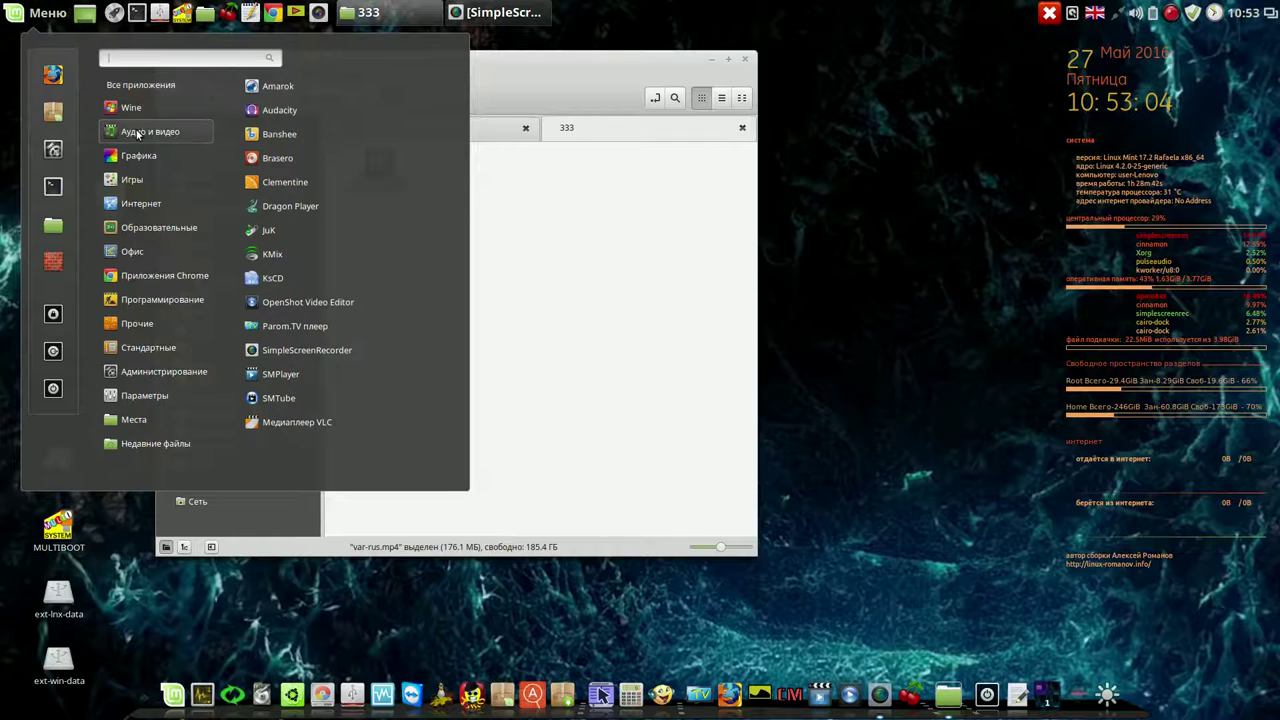
{"action": "left_click", "coordinate": [280, 110]}
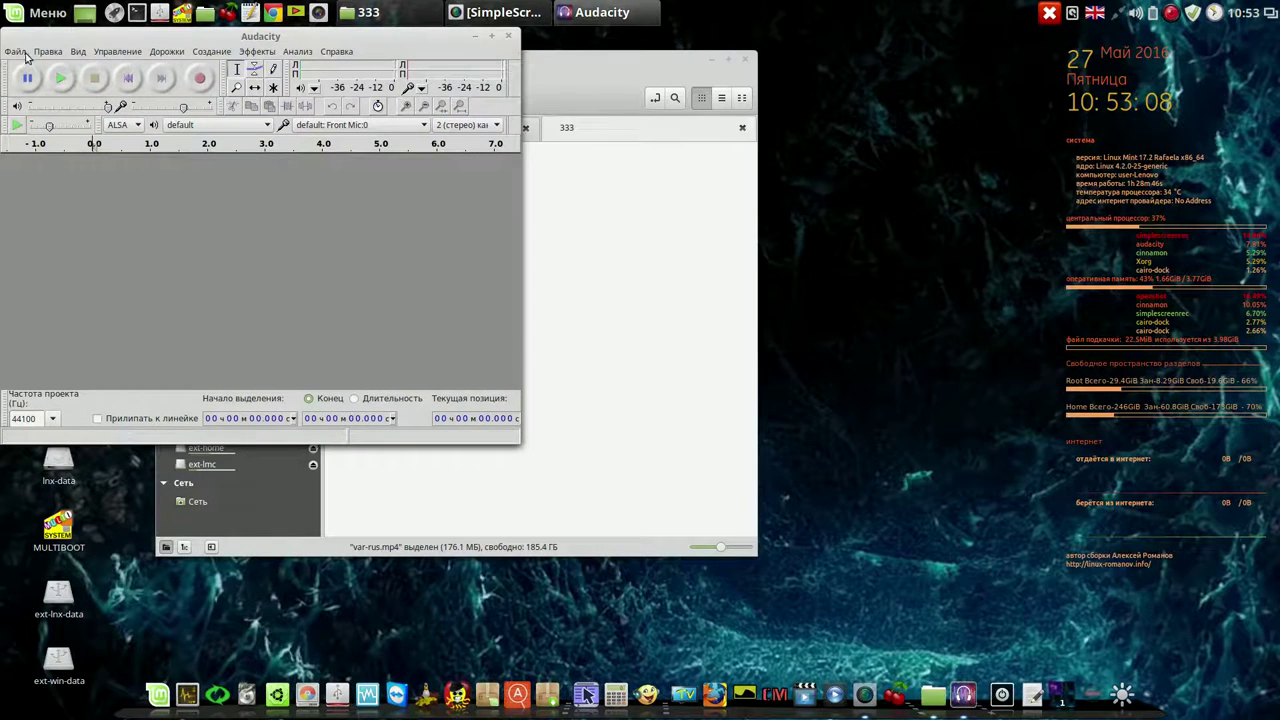
Step: Open var-rus.mp4 from the 333 folder on the desktop as an audio track
{"action": "left_click", "coordinate": [16, 51]}
{"action": "left_click", "coordinate": [42, 84]}
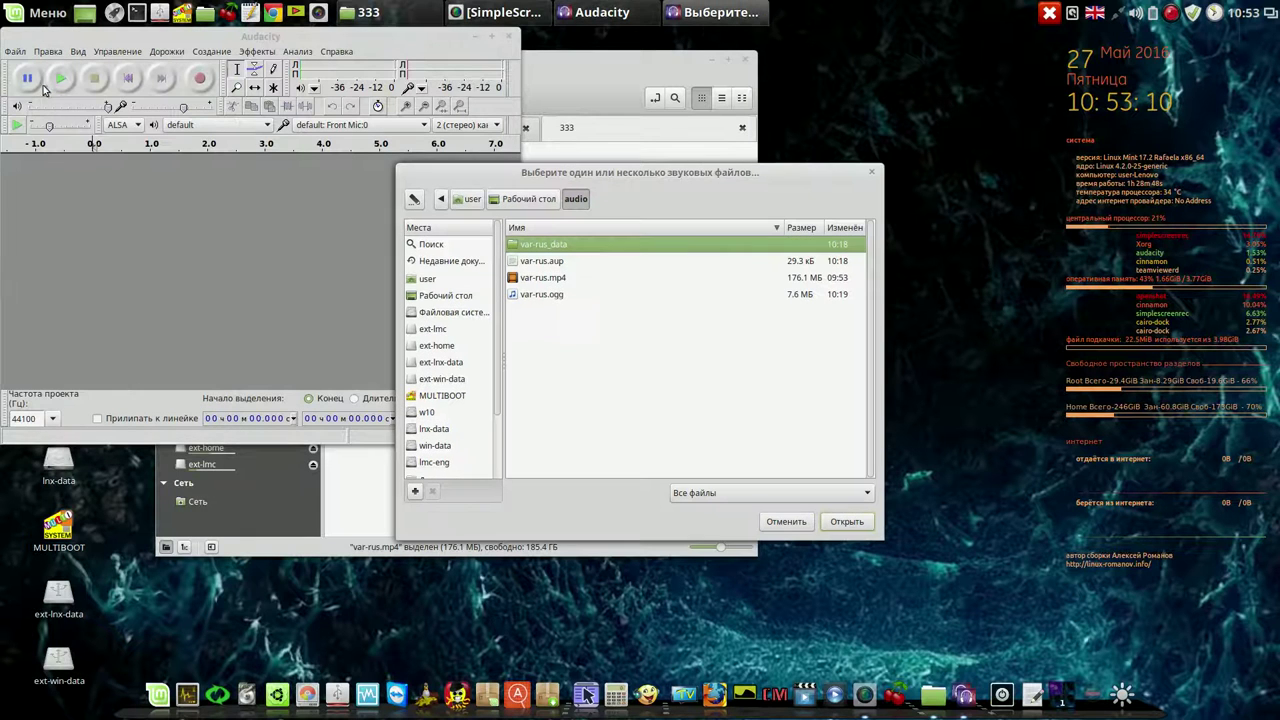
{"action": "left_click", "coordinate": [430, 296]}
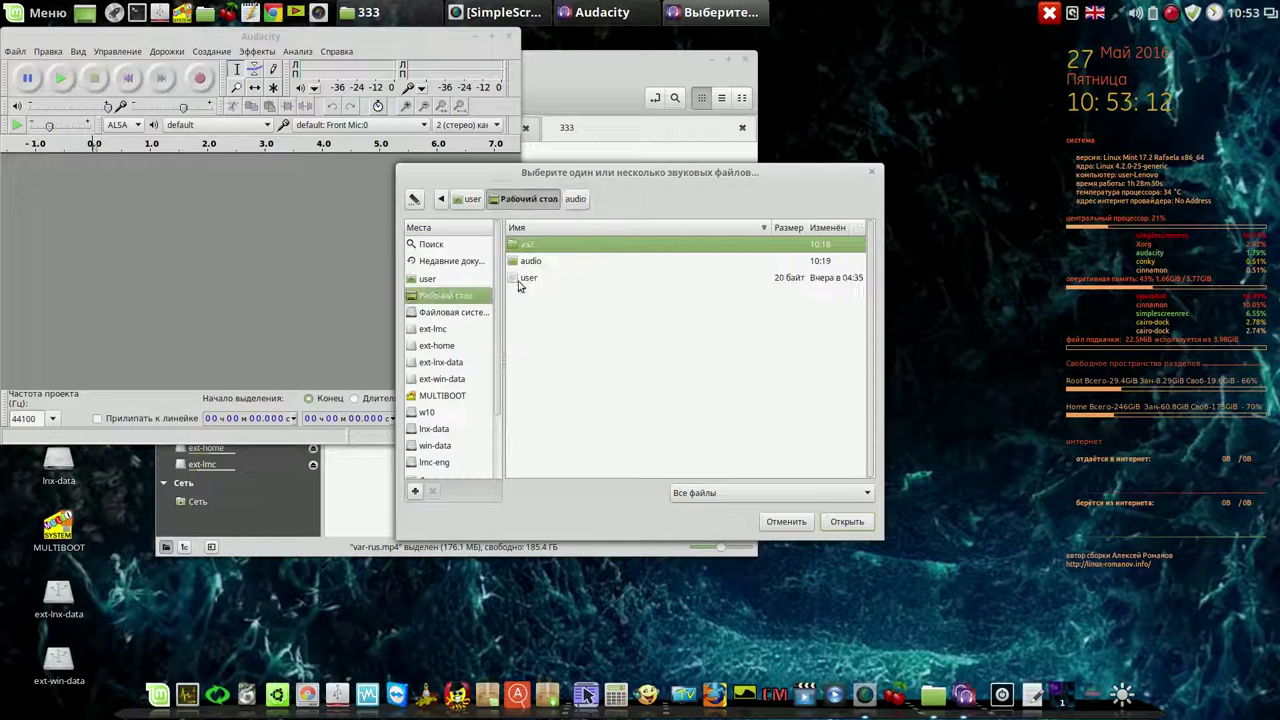
{"action": "double_click", "coordinate": [522, 247]}
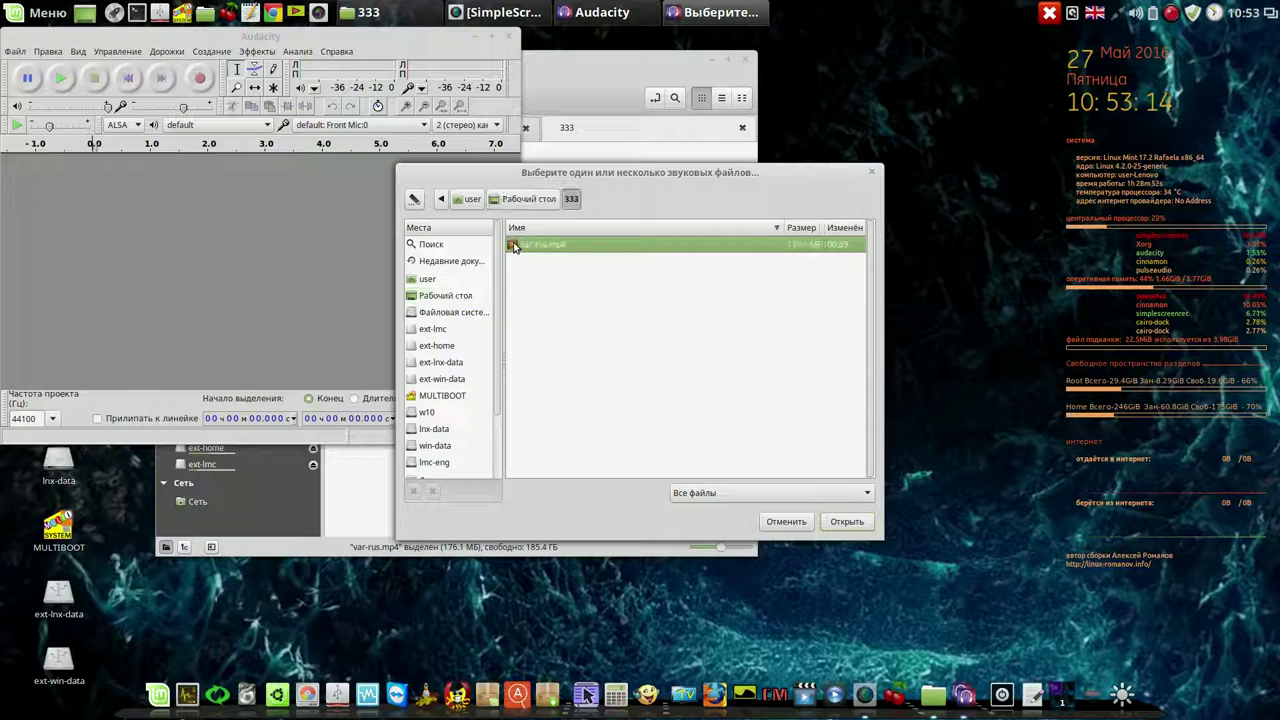
{"action": "left_click", "coordinate": [846, 521]}
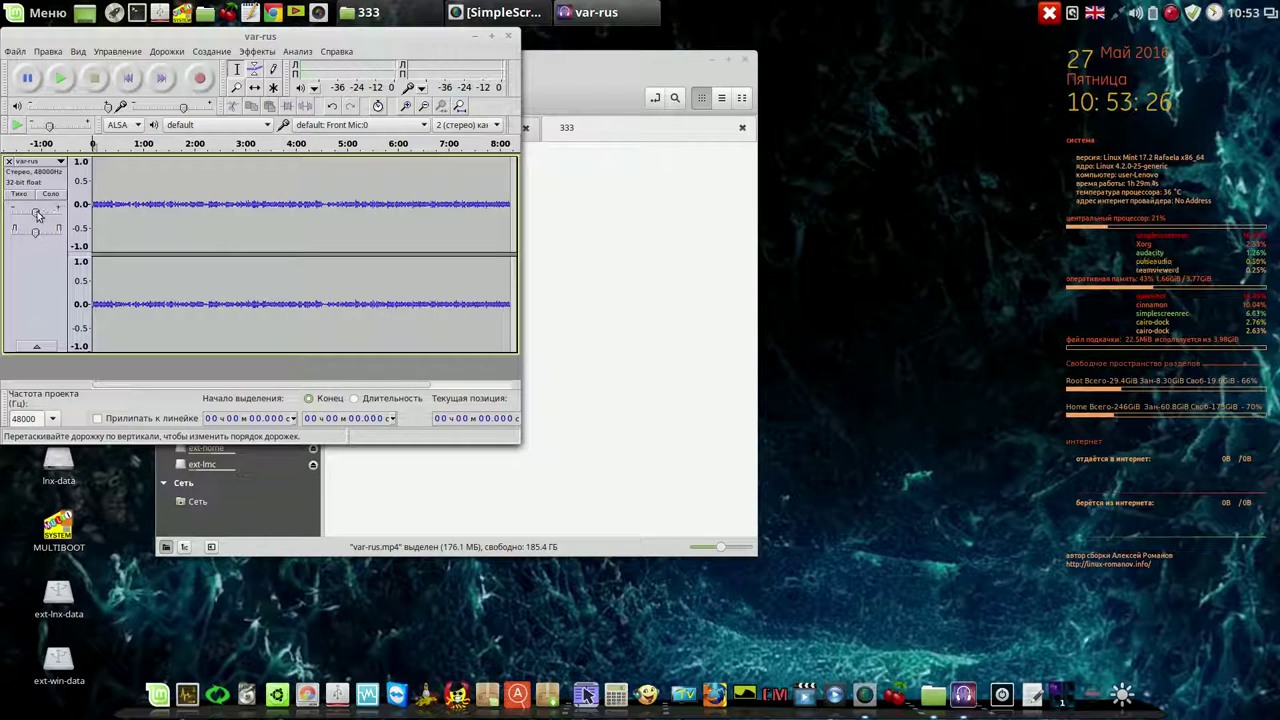
Step: Raise the track's gain to the maximum and save the project as var-rus.aup in the 333 folder, closing Audacity
{"action": "left_click_drag", "start_coordinate": [36, 214], "coordinate": [74, 244]}
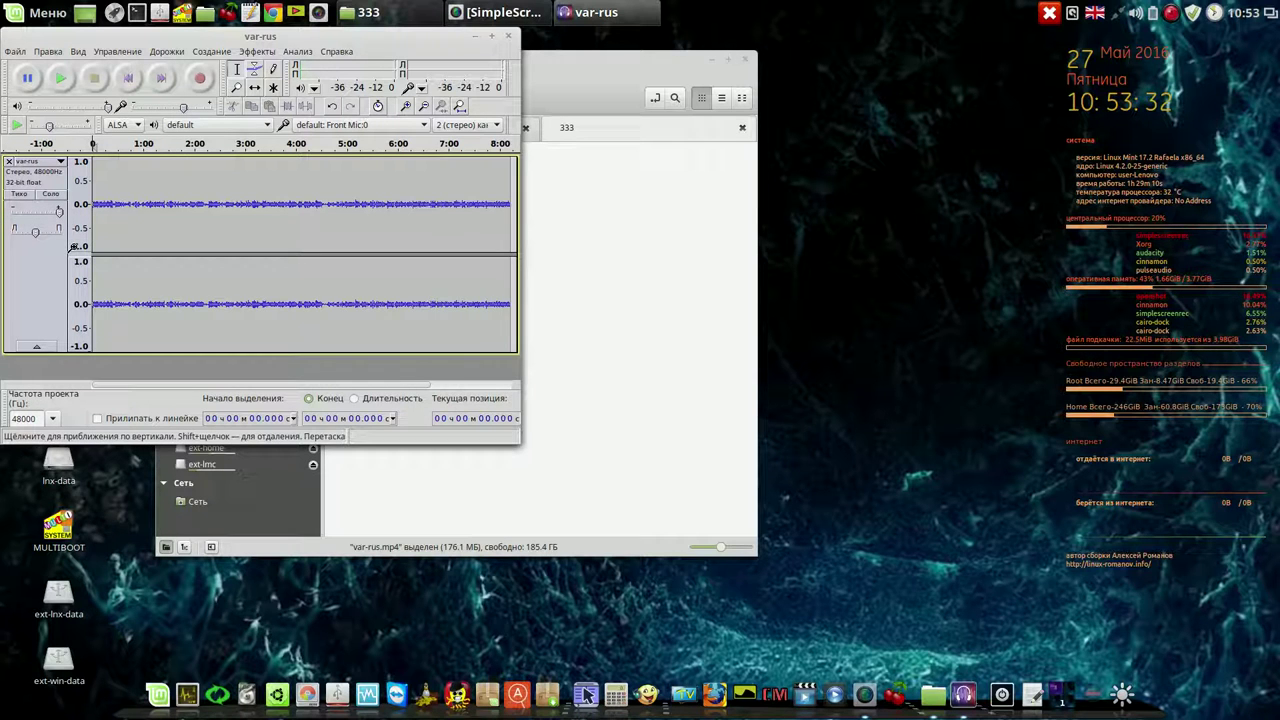
{"action": "left_click", "coordinate": [15, 51]}
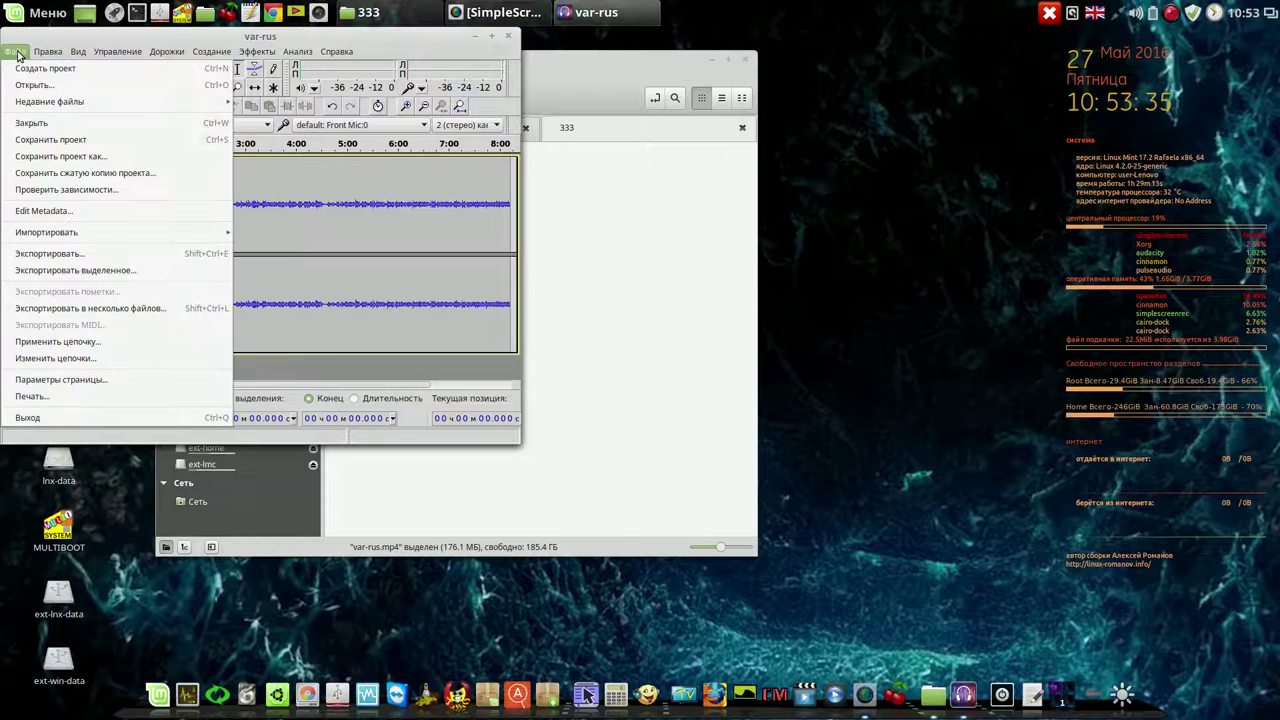
{"action": "left_click", "coordinate": [50, 153]}
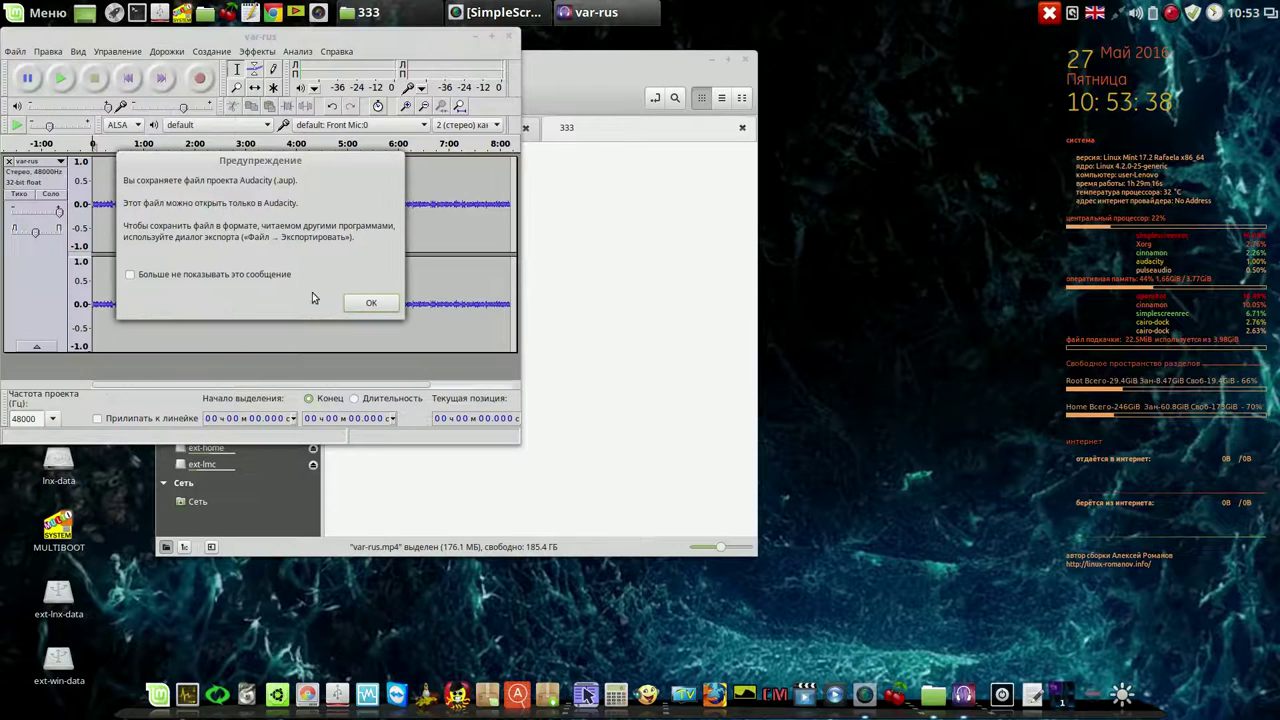
{"action": "left_click", "coordinate": [368, 302]}
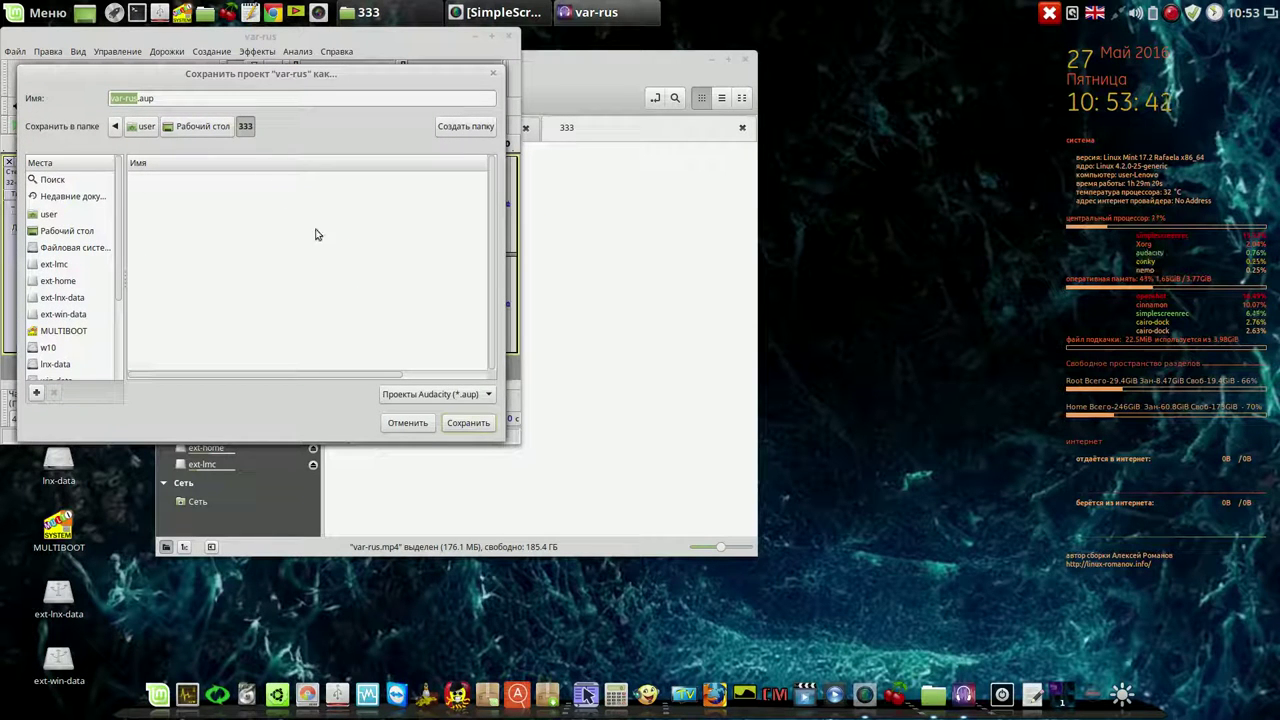
{"action": "left_click", "coordinate": [468, 423]}
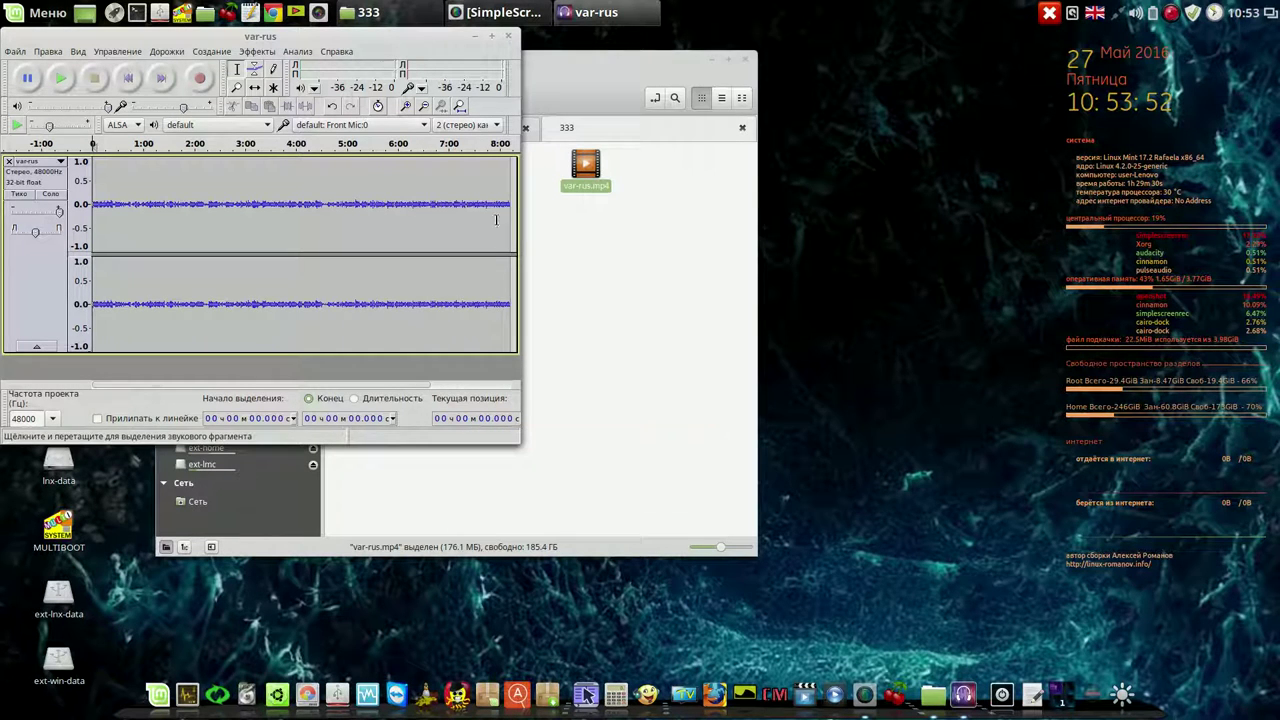
{"action": "left_click_drag", "start_coordinate": [447, 36], "coordinate": [637, 240]}
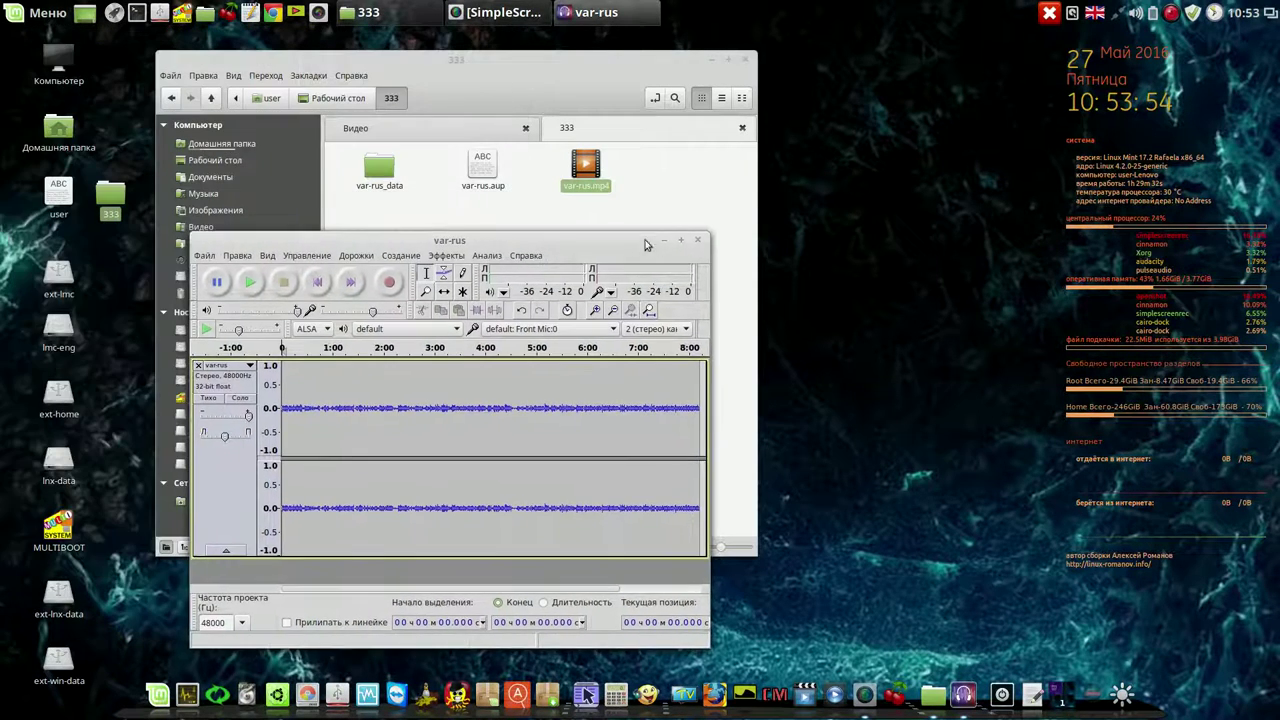
{"action": "left_click", "coordinate": [699, 242]}
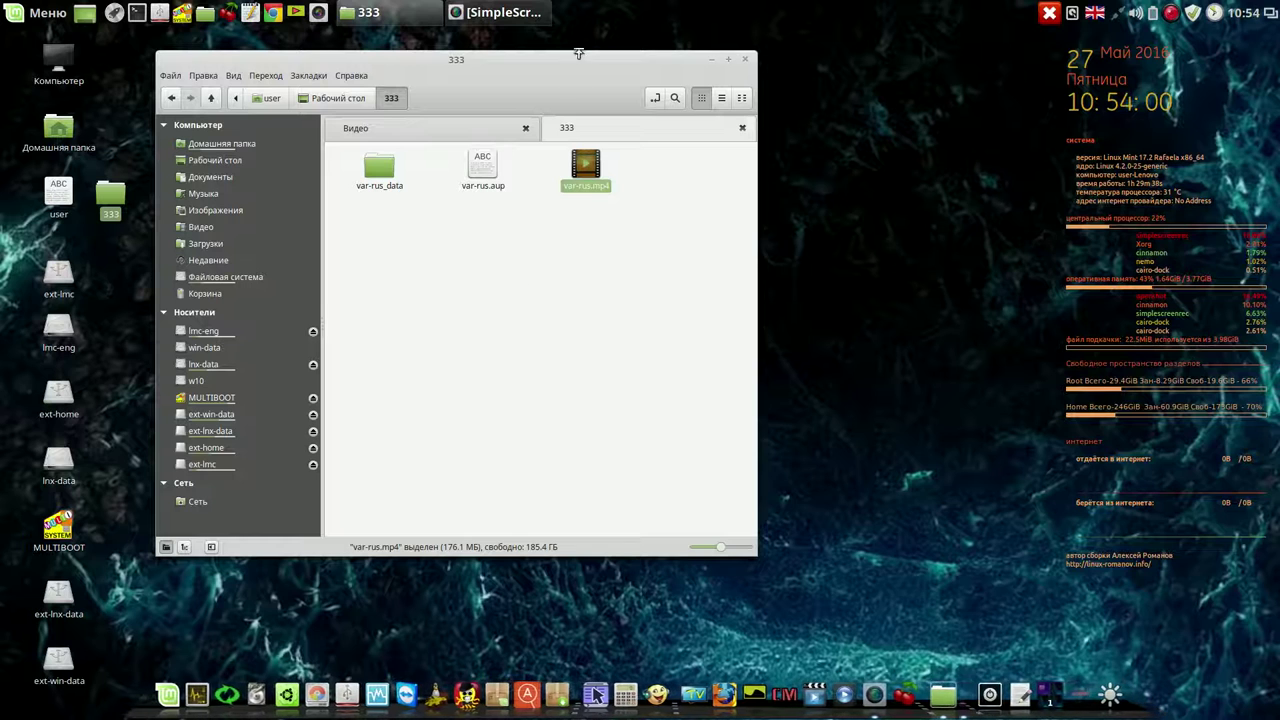
Step: Reopen the saved project var-rus.aup from the 333 folder and play it to check the amplified sound
{"action": "left_click", "coordinate": [484, 174]}
{"action": "double_click", "coordinate": [484, 174]}
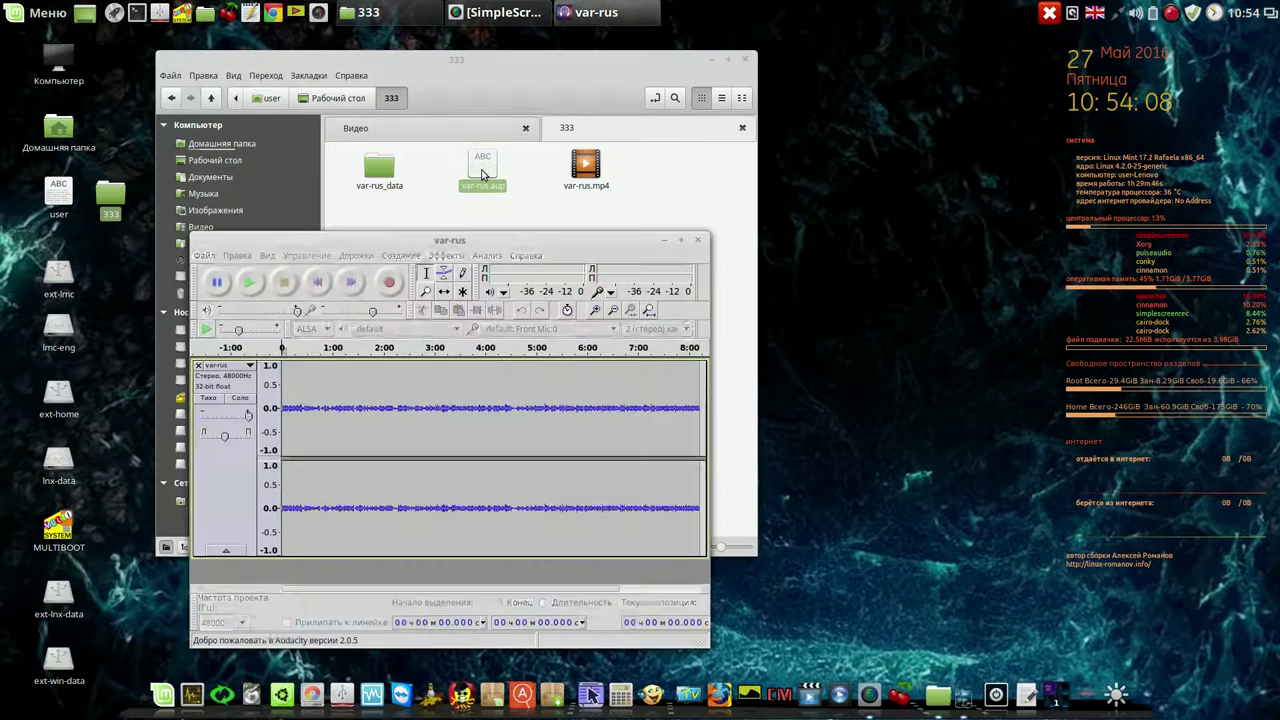
{"action": "left_click", "coordinate": [251, 283]}
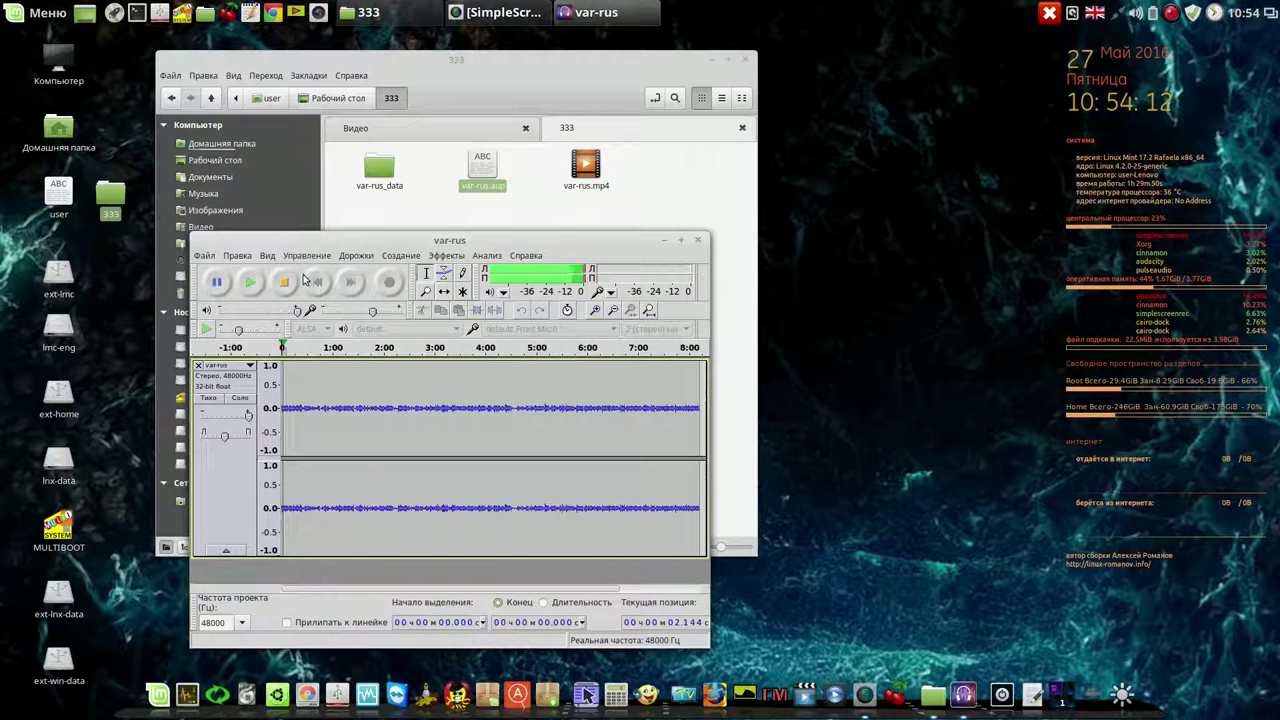
{"action": "left_click_drag", "start_coordinate": [536, 240], "coordinate": [473, 95]}
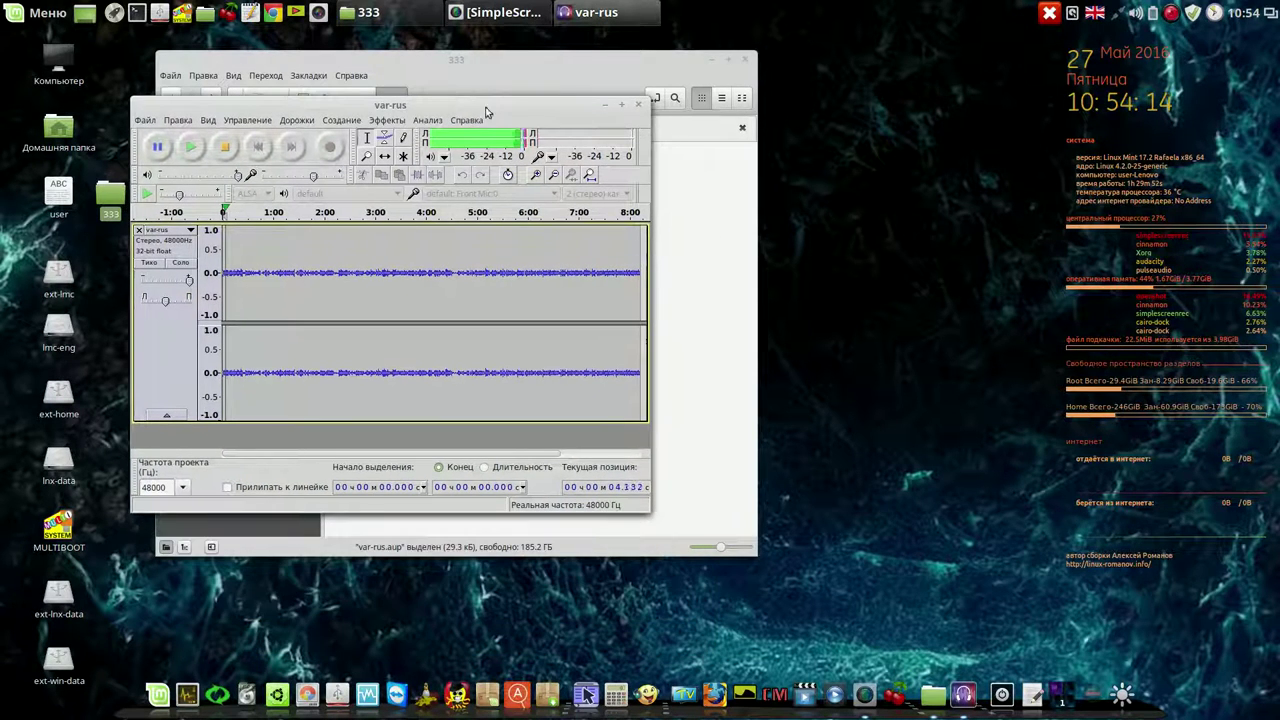
{"action": "left_click", "coordinate": [638, 105]}
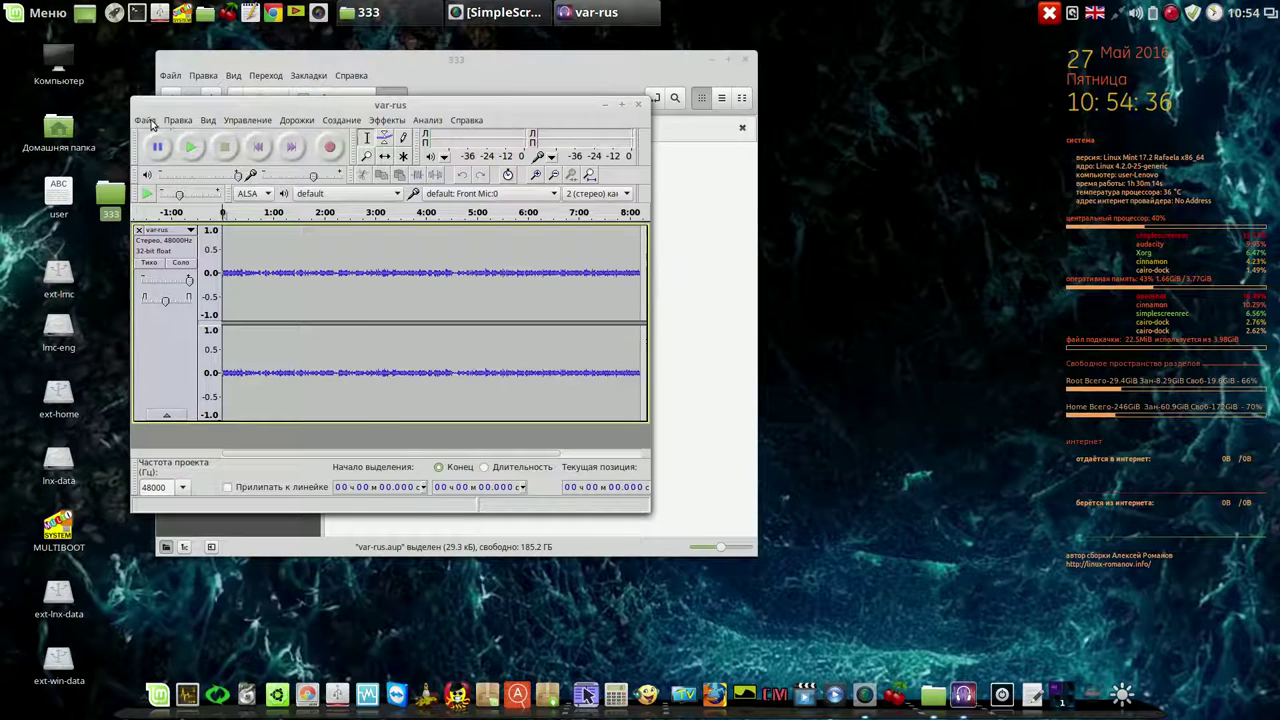
Step: Export the audio as var-rus in Ogg Vorbis format to the 333 folder with empty metadata, and close Audacity
{"action": "left_click", "coordinate": [148, 121]}
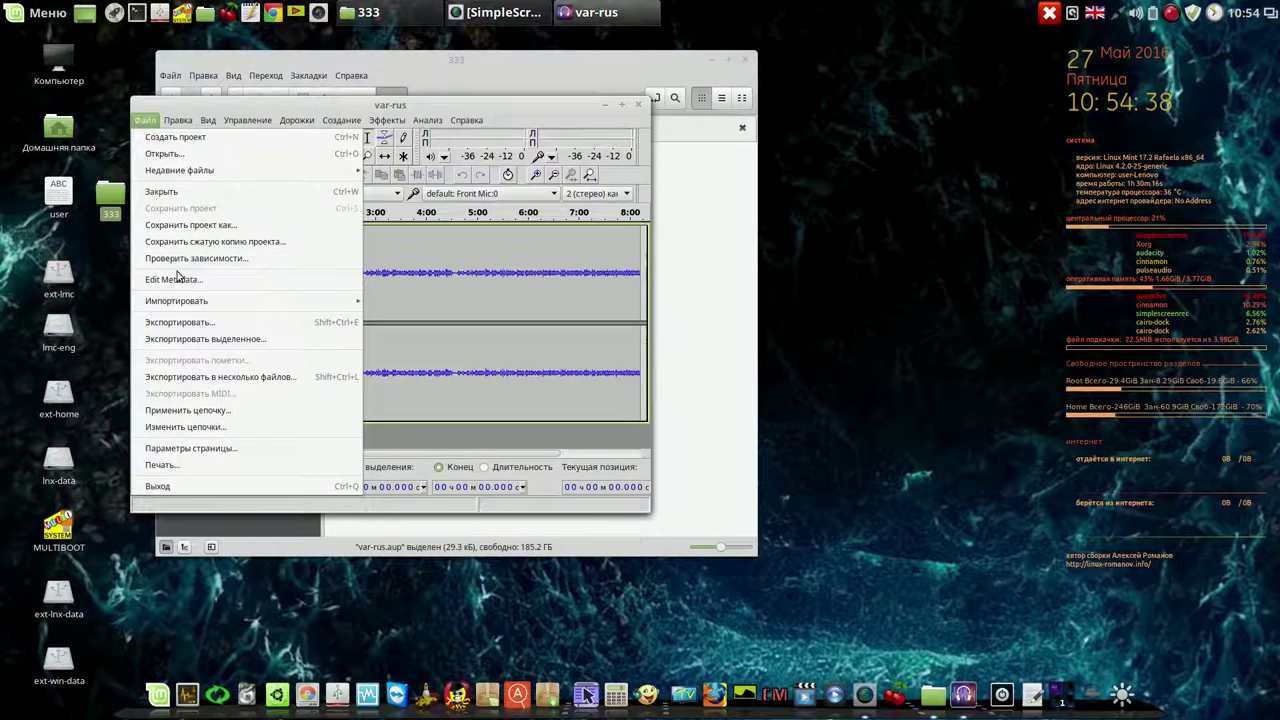
{"action": "left_click", "coordinate": [190, 323]}
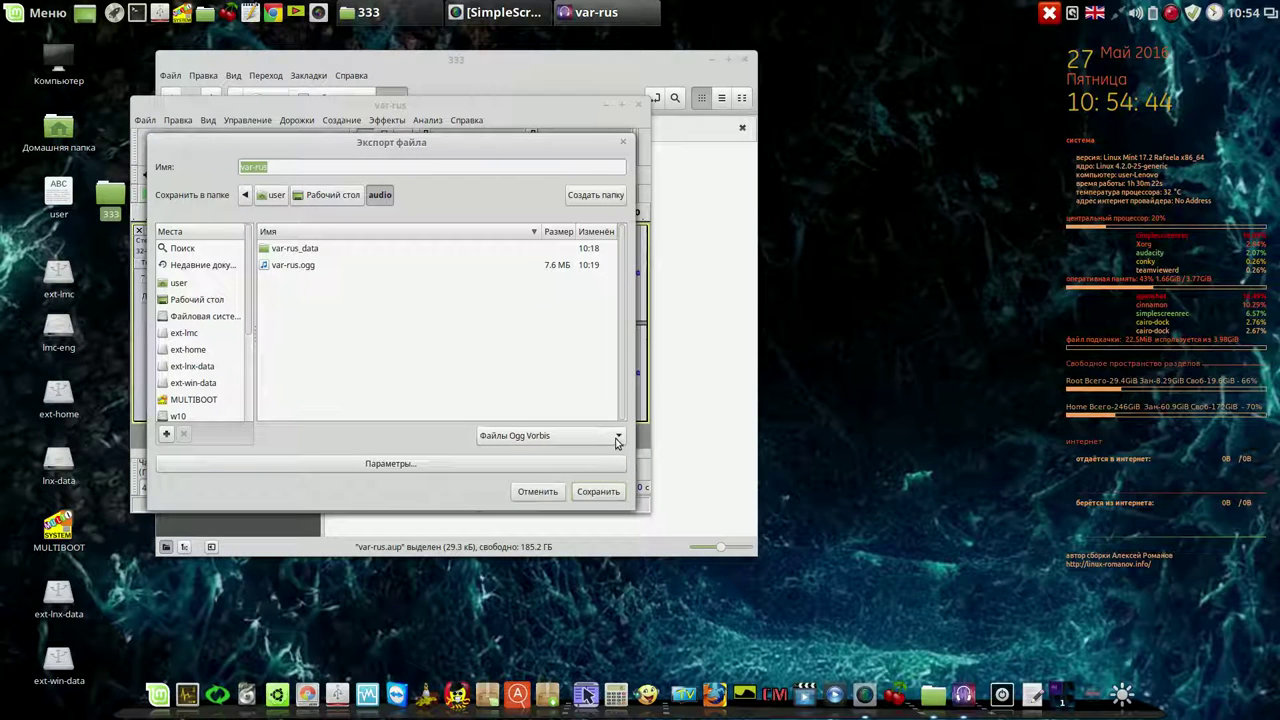
{"action": "left_click", "coordinate": [345, 195]}
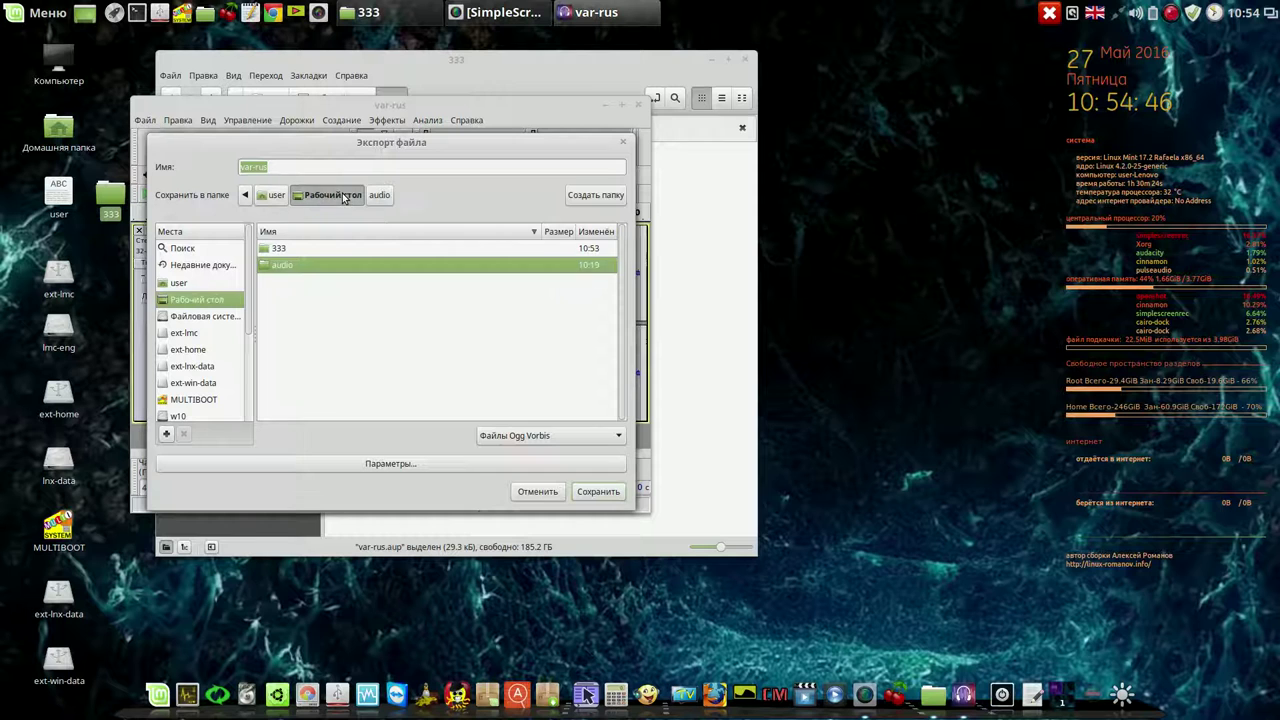
{"action": "double_click", "coordinate": [279, 249]}
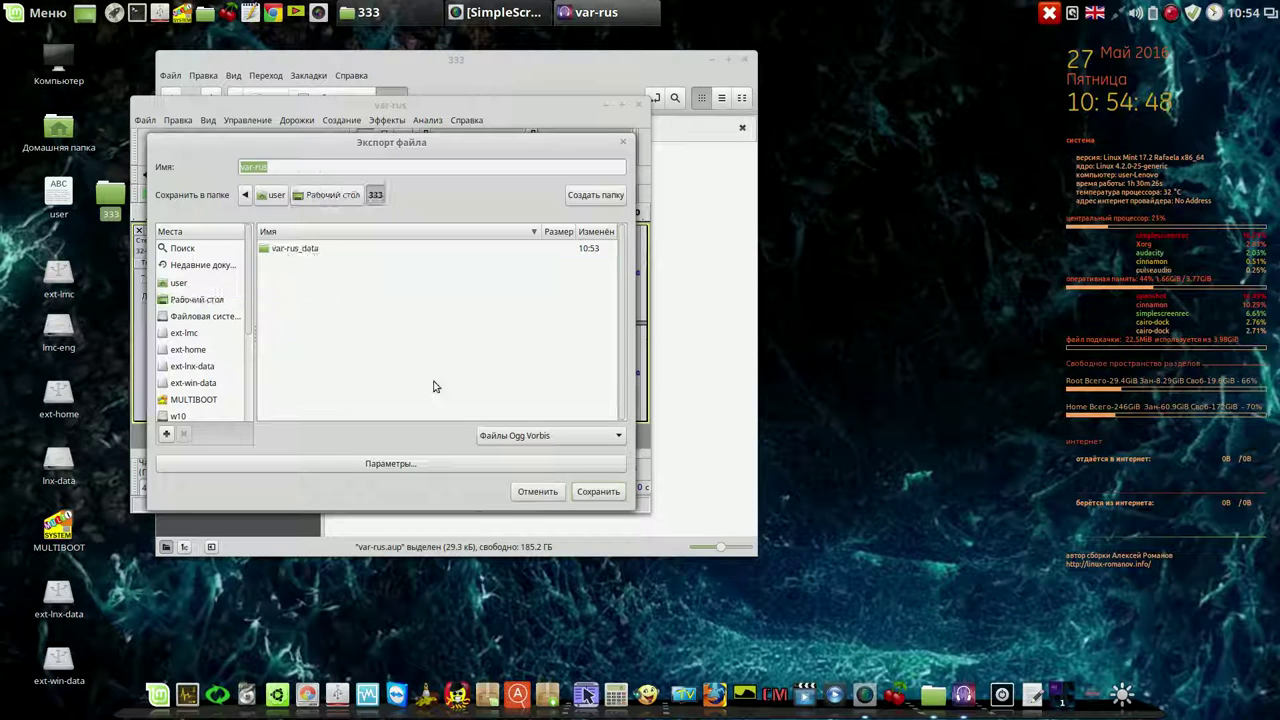
{"action": "left_click", "coordinate": [597, 492]}
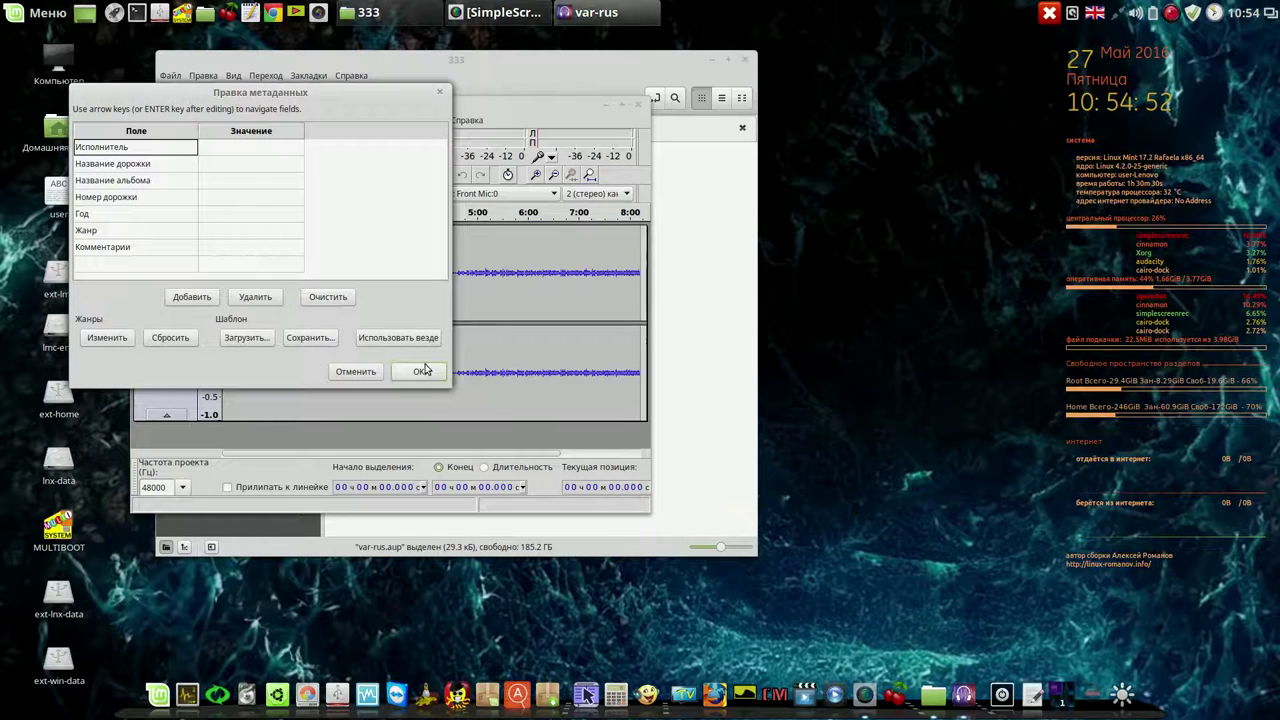
{"action": "left_click", "coordinate": [424, 372]}
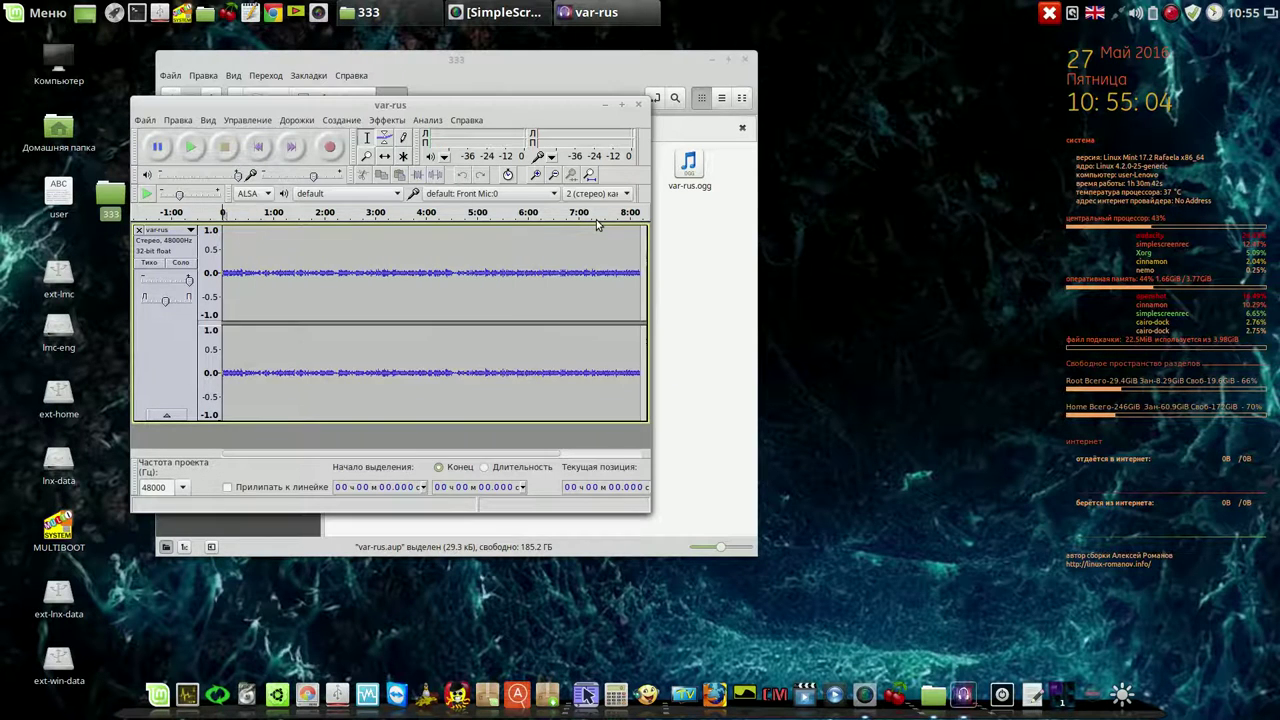
{"action": "left_click", "coordinate": [638, 104]}
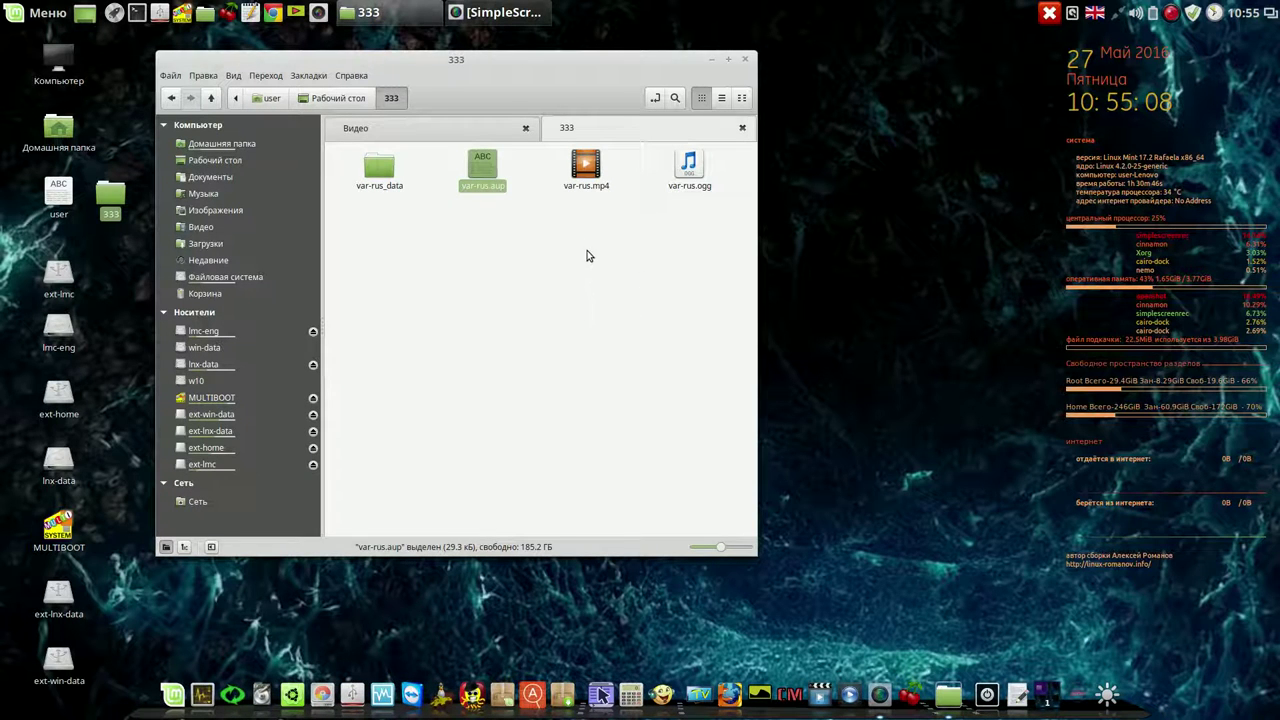
Step: Play the original var-rus.mp4 again for a sound comparison and close the player
{"action": "double_click", "coordinate": [589, 168]}
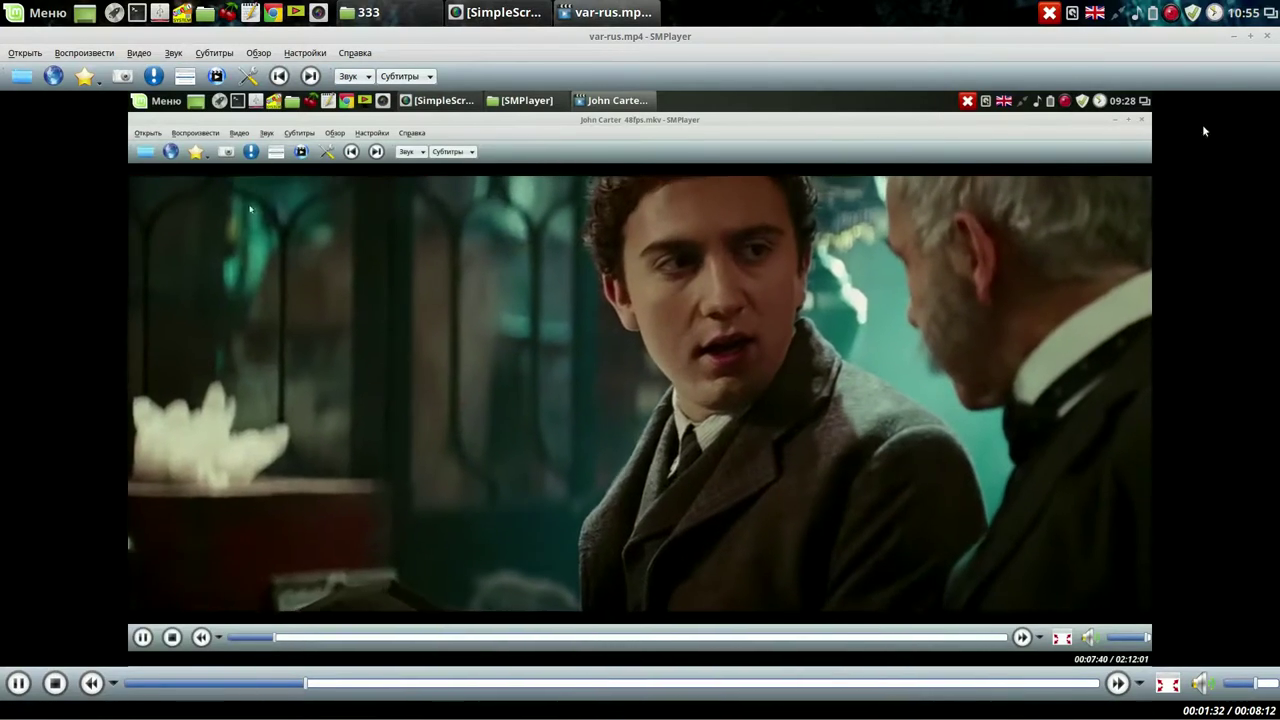
{"action": "left_click", "coordinate": [1267, 37]}
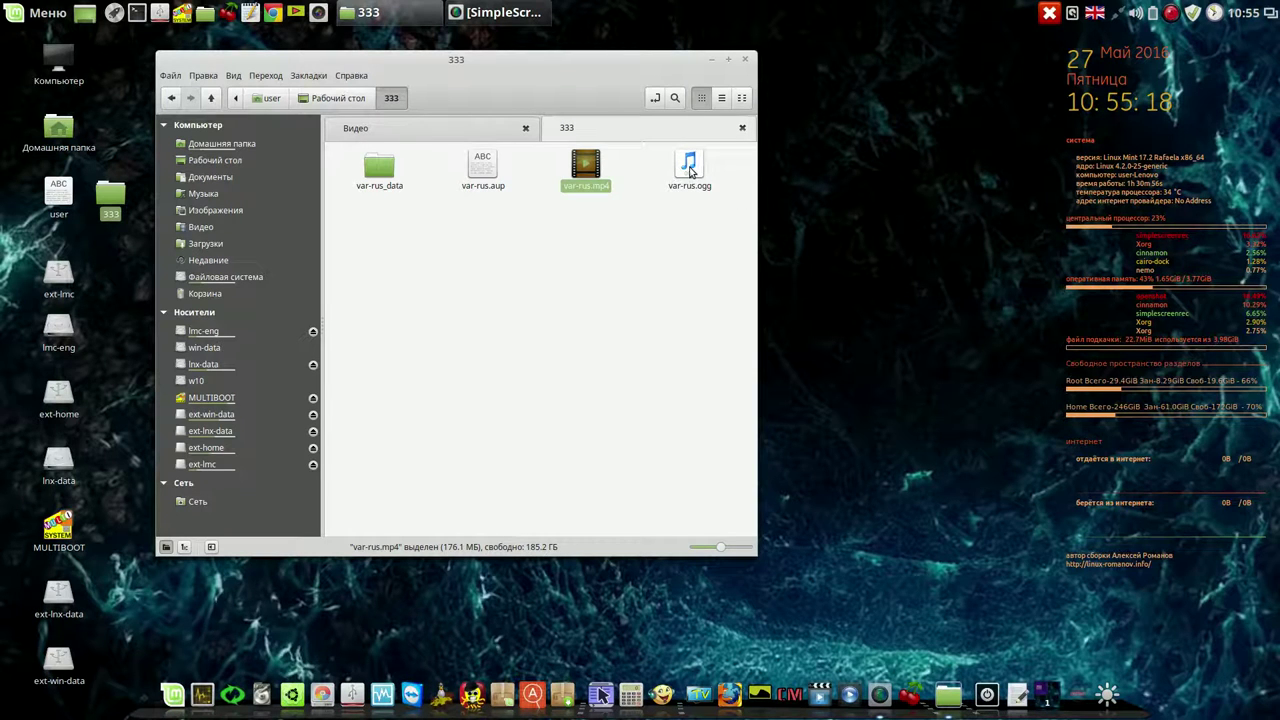
Step: Play the exported var-rus.ogg to check its loudness and close the Clementine player
{"action": "double_click", "coordinate": [689, 168]}
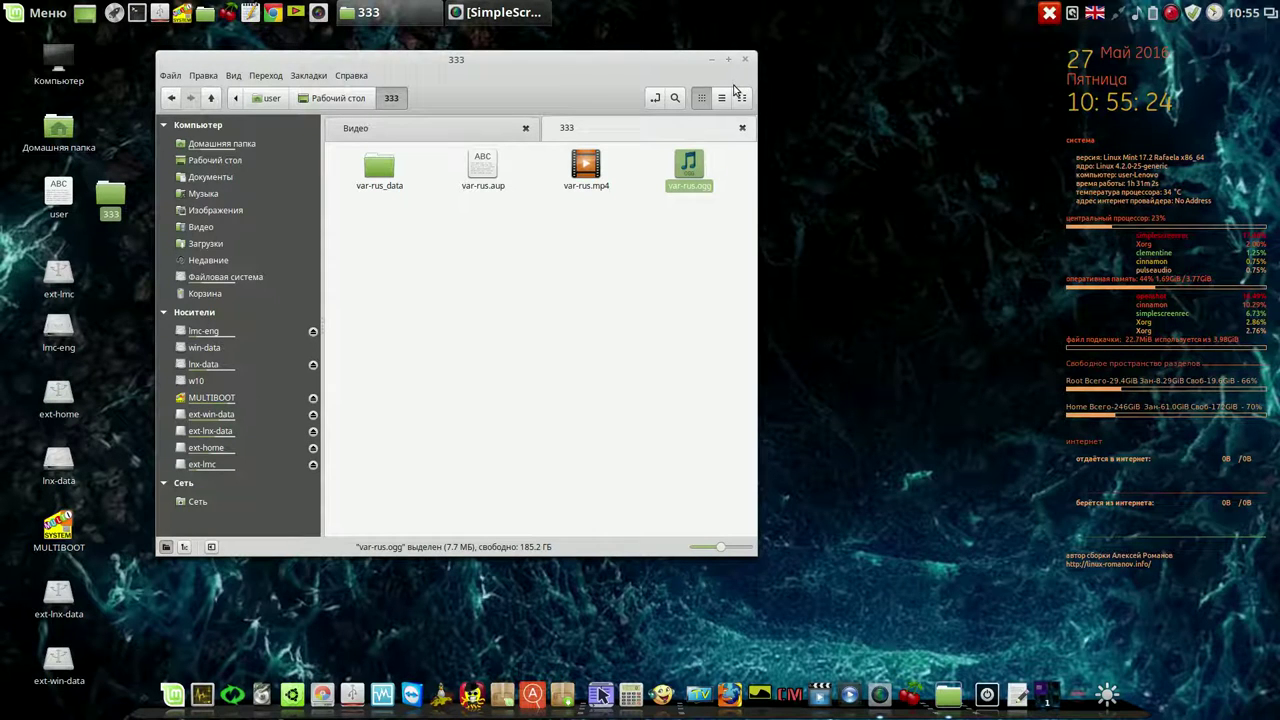
{"action": "left_click", "coordinate": [1136, 12]}
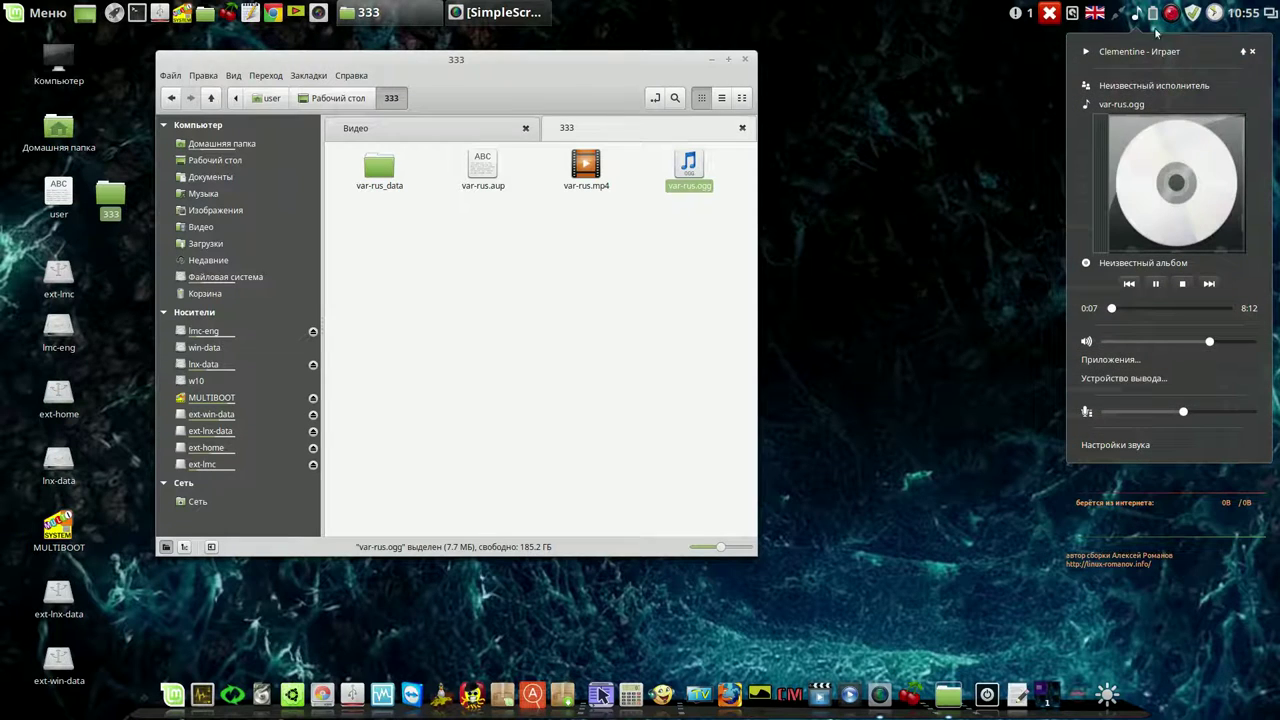
{"action": "left_click", "coordinate": [1250, 53]}
{"action": "left_click", "coordinate": [618, 270]}
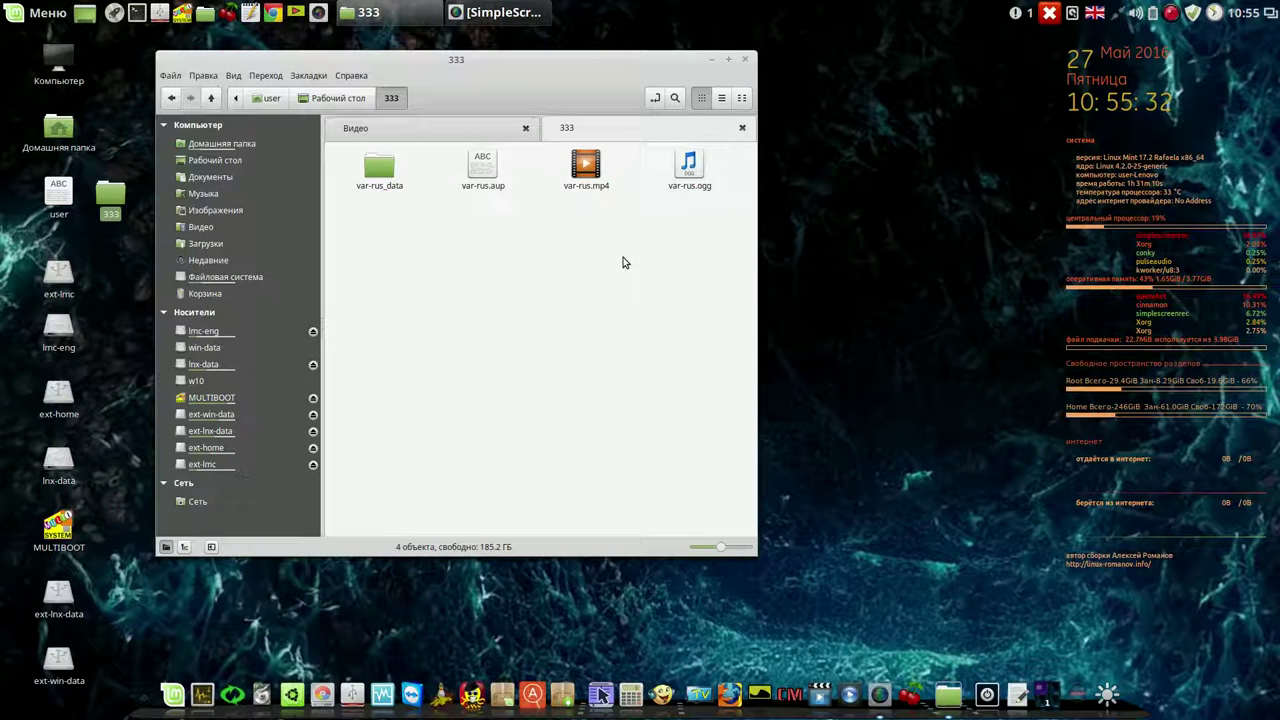
Step: Close the file manager, switch to OpenShot and import var-rus.mp4 from the desktop folder 333
{"action": "left_click", "coordinate": [746, 62]}
{"action": "left_click", "coordinate": [866, 688]}
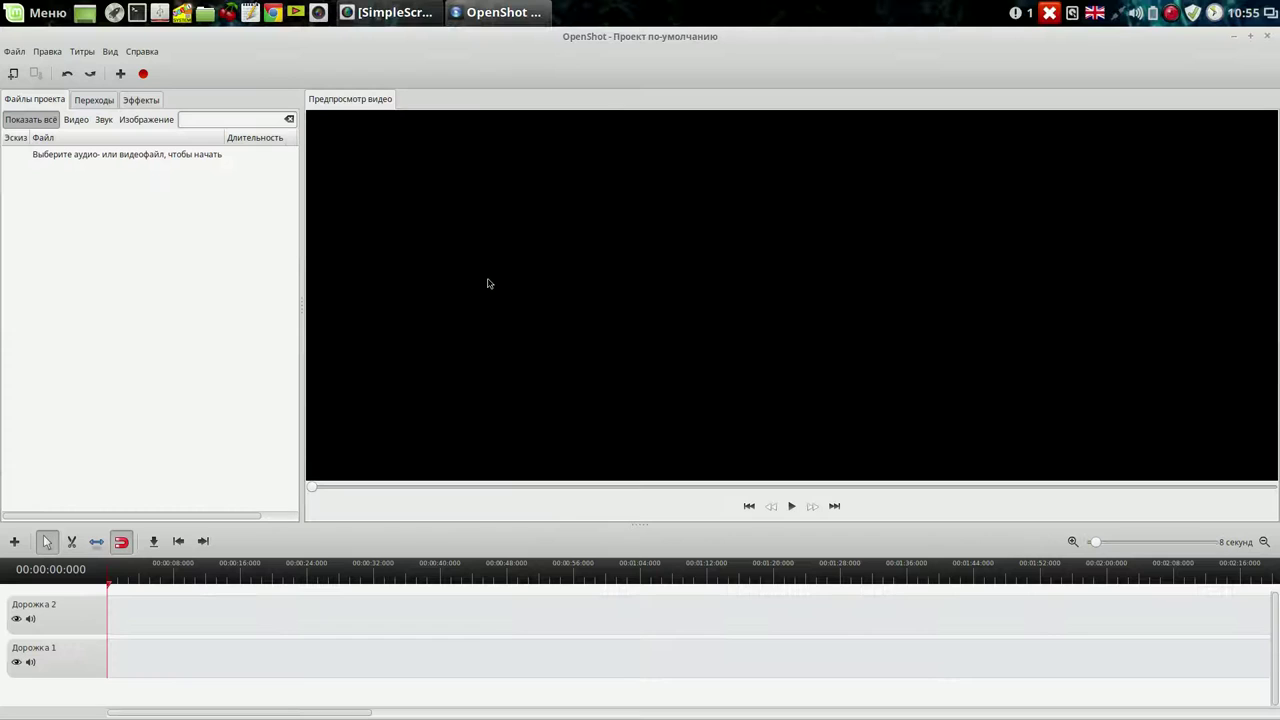
{"action": "left_click", "coordinate": [120, 74]}
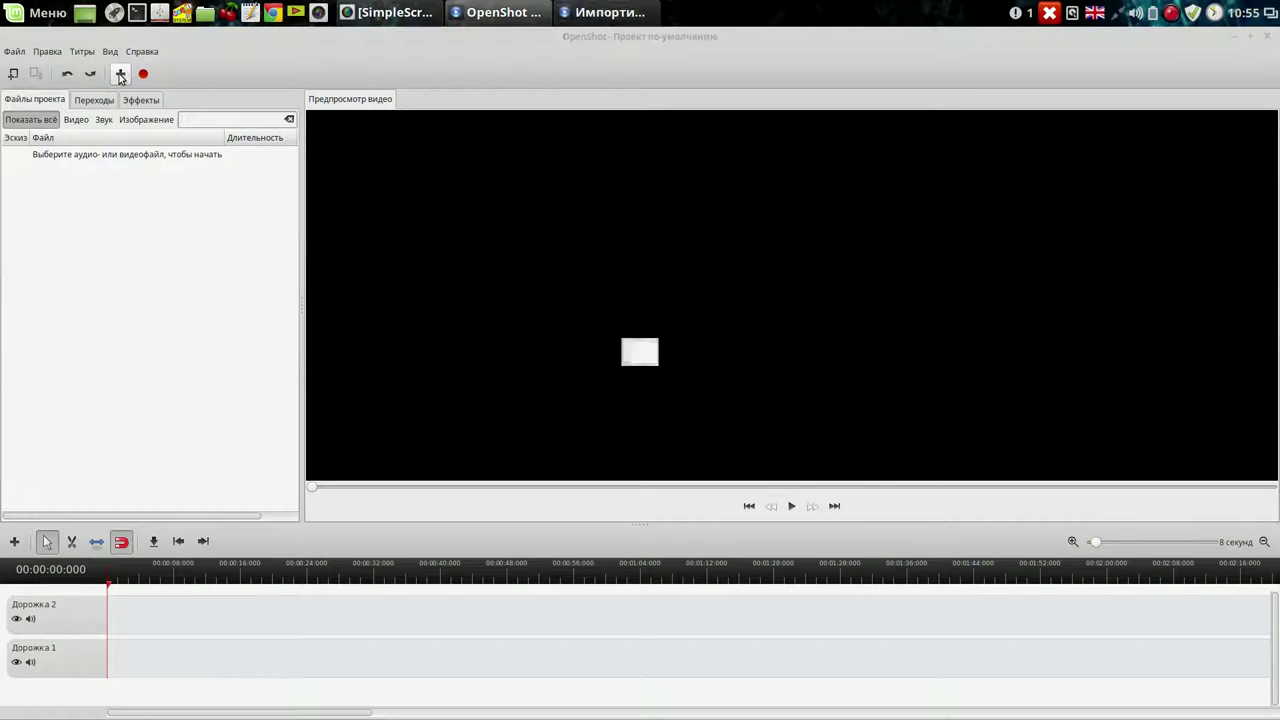
{"action": "left_click", "coordinate": [449, 295]}
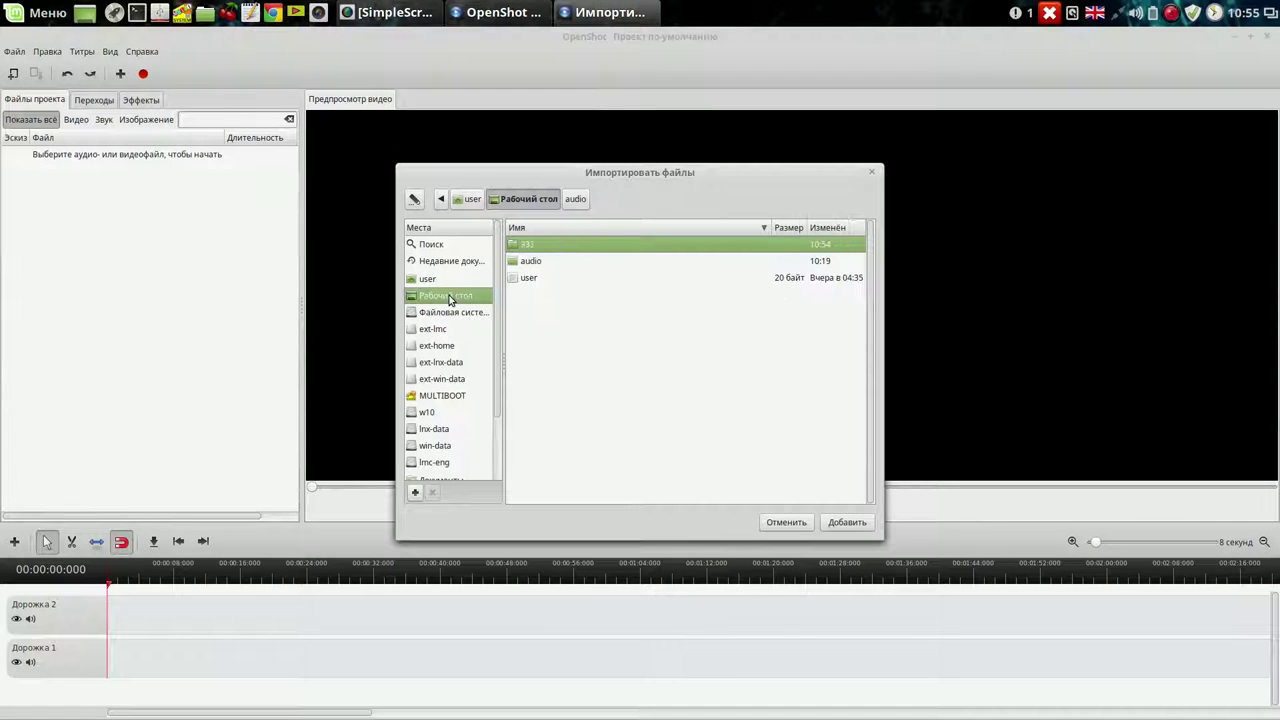
{"action": "double_click", "coordinate": [511, 248]}
{"action": "left_click", "coordinate": [543, 279]}
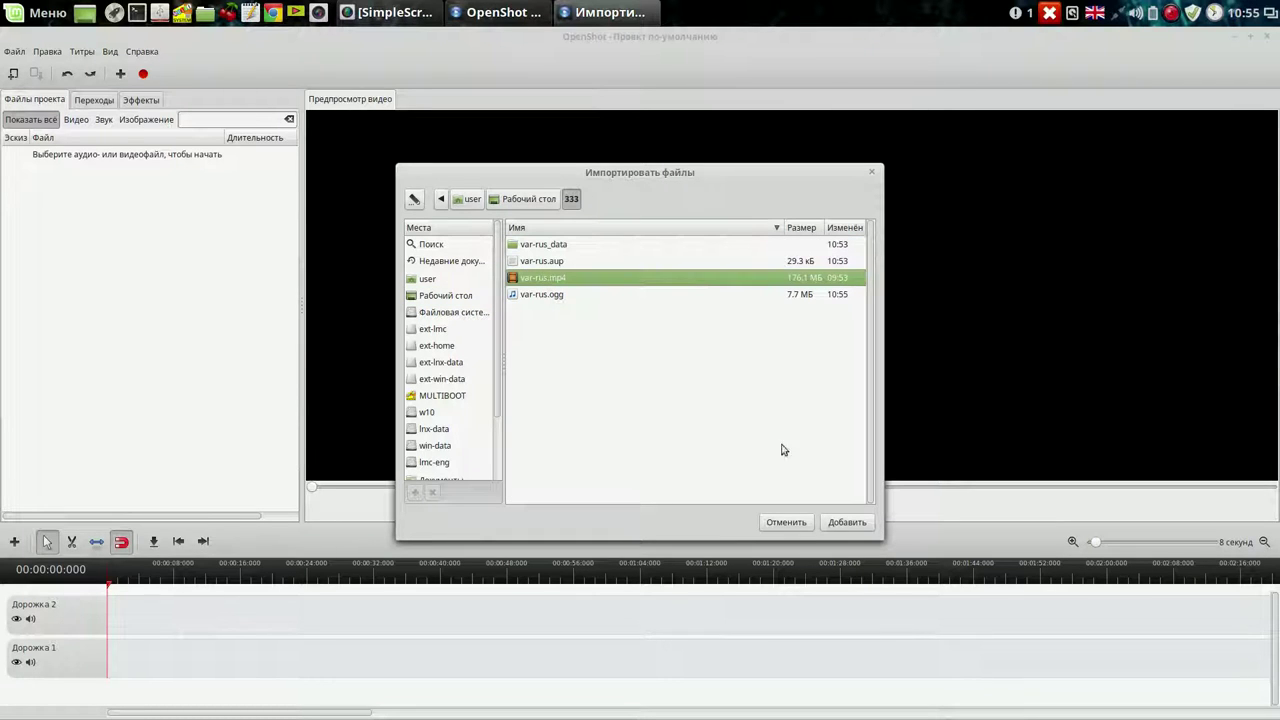
{"action": "left_click", "coordinate": [846, 522]}
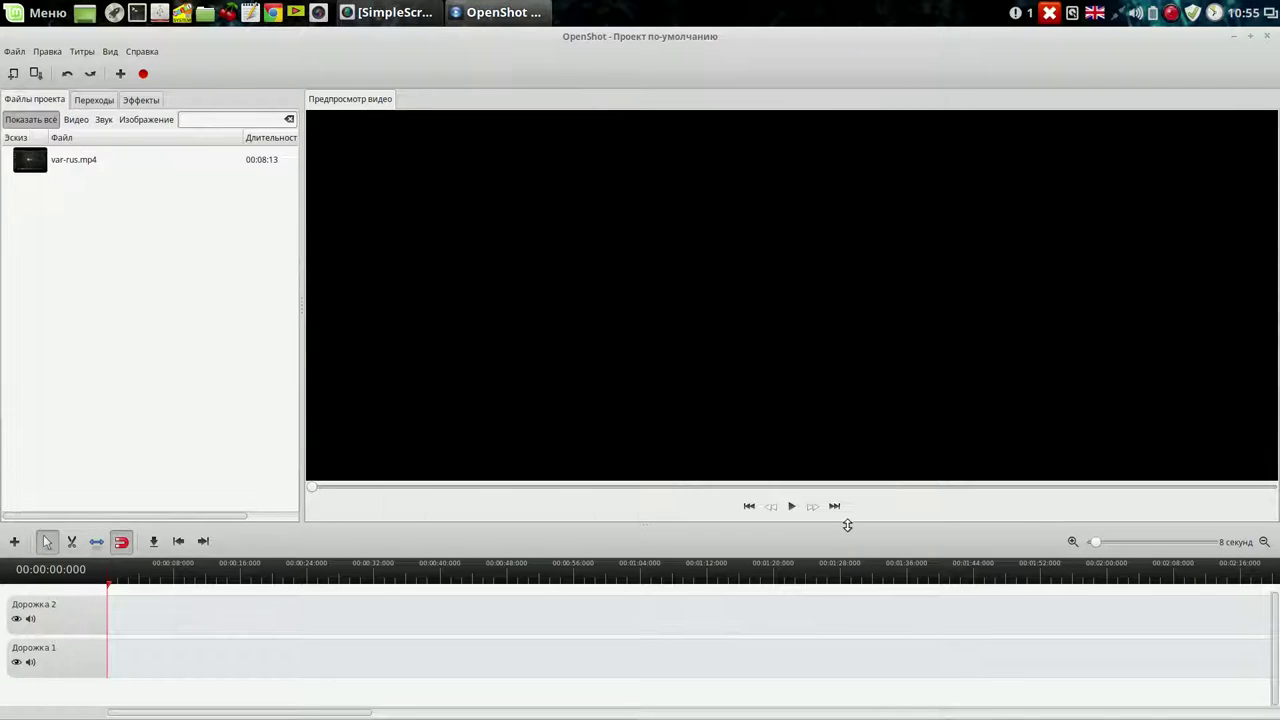
Step: Import the sound file var-rus.ogg from the 333 folder into the project
{"action": "left_click", "coordinate": [120, 73]}
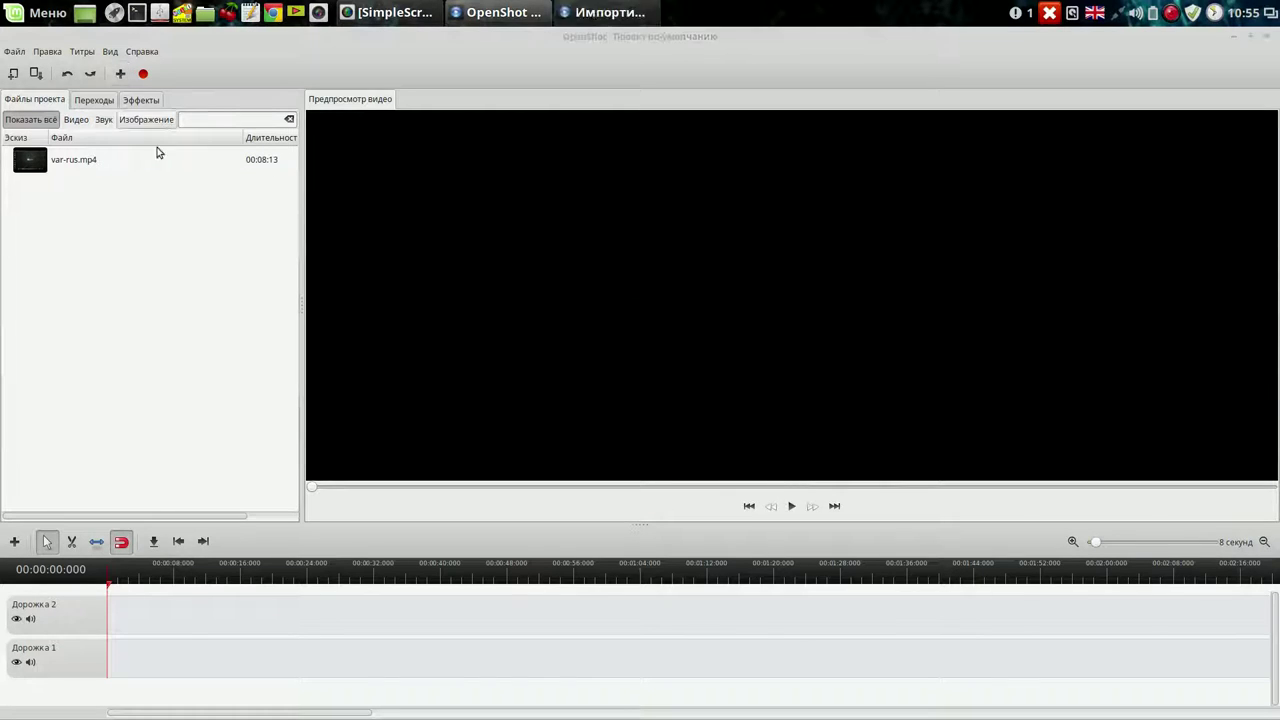
{"action": "left_click", "coordinate": [547, 298]}
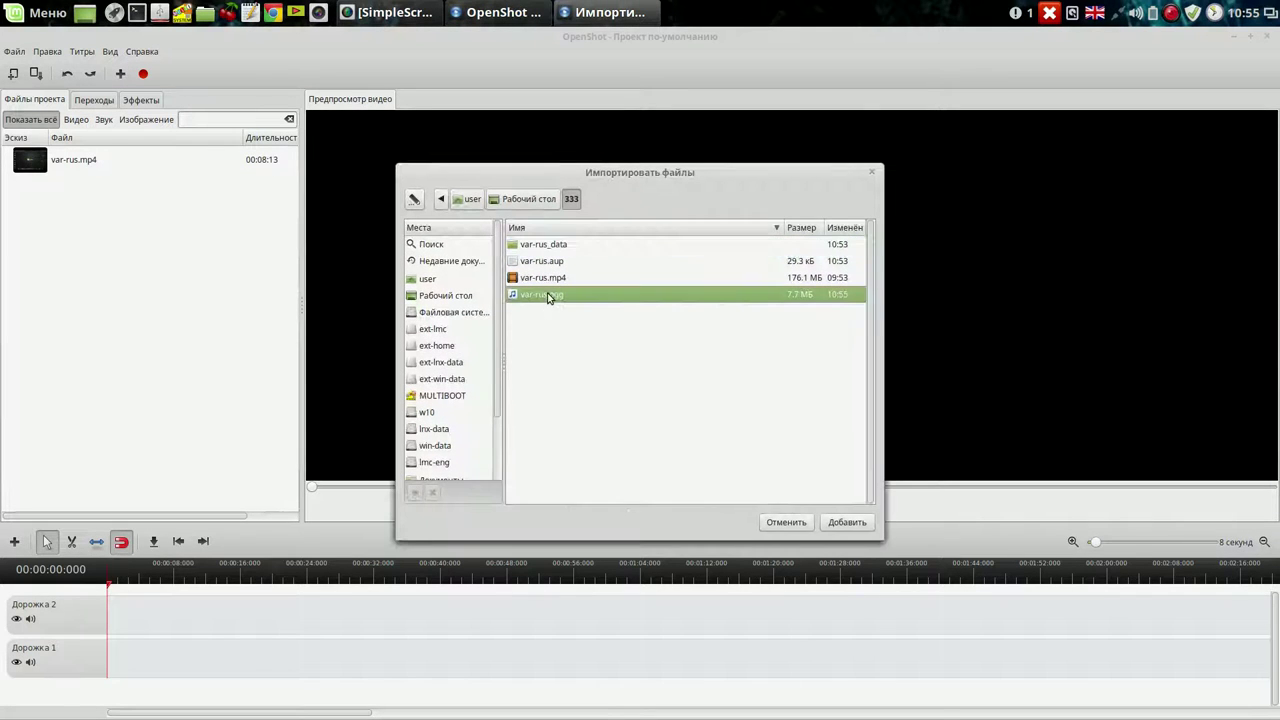
{"action": "left_click", "coordinate": [850, 522]}
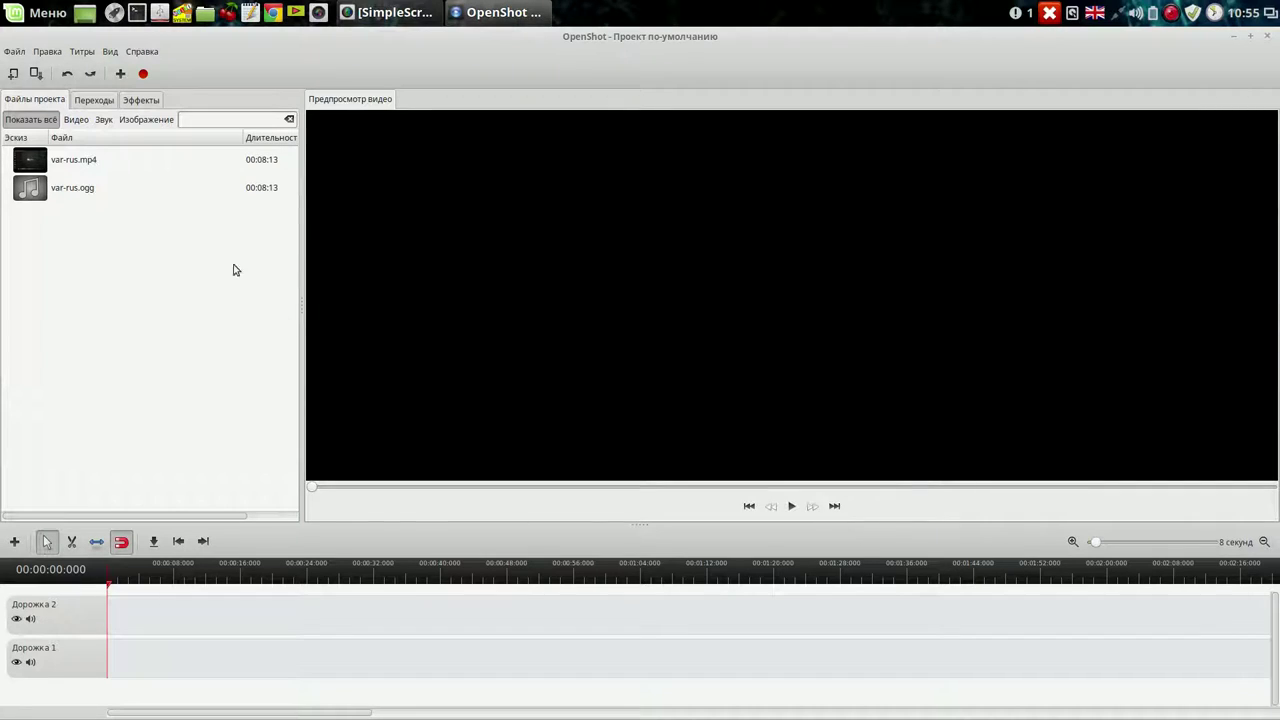
Step: Place var-rus.mp4 at the start of Дорожка 2, preview it briefly, mute the clip's sound and return to the beginning
{"action": "left_click_drag", "start_coordinate": [44, 157], "coordinate": [130, 619]}
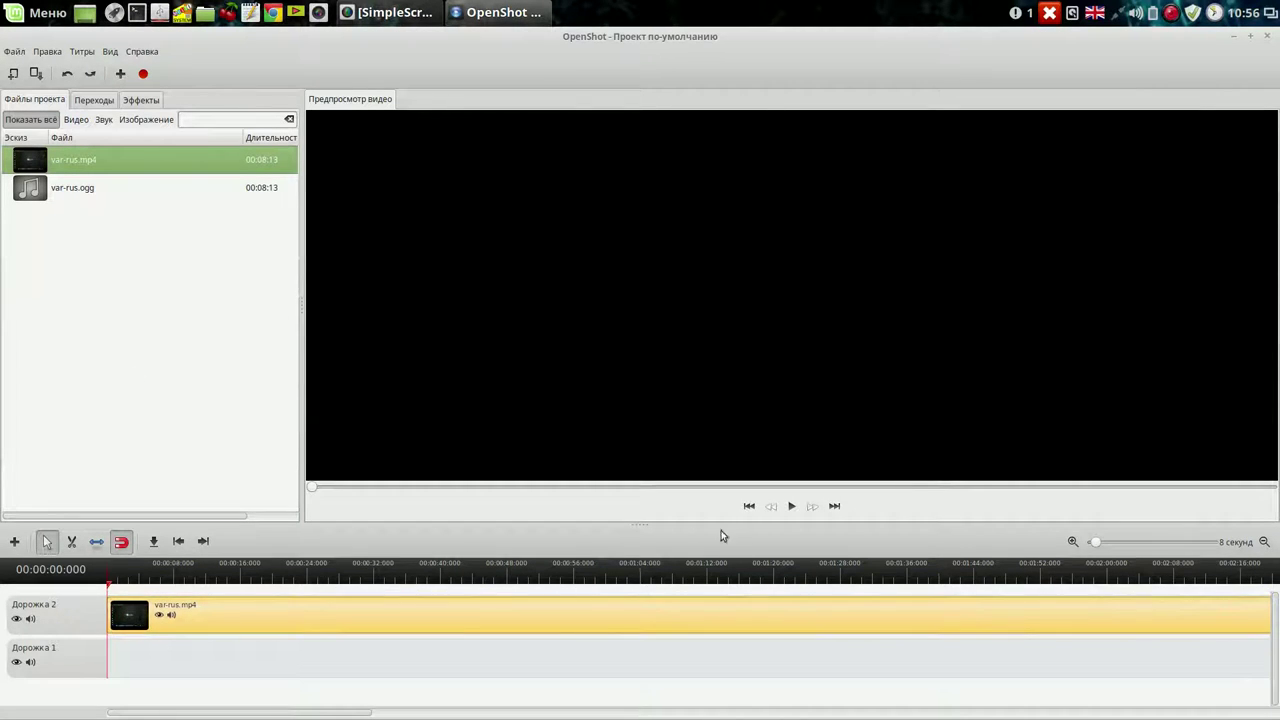
{"action": "left_click", "coordinate": [791, 507]}
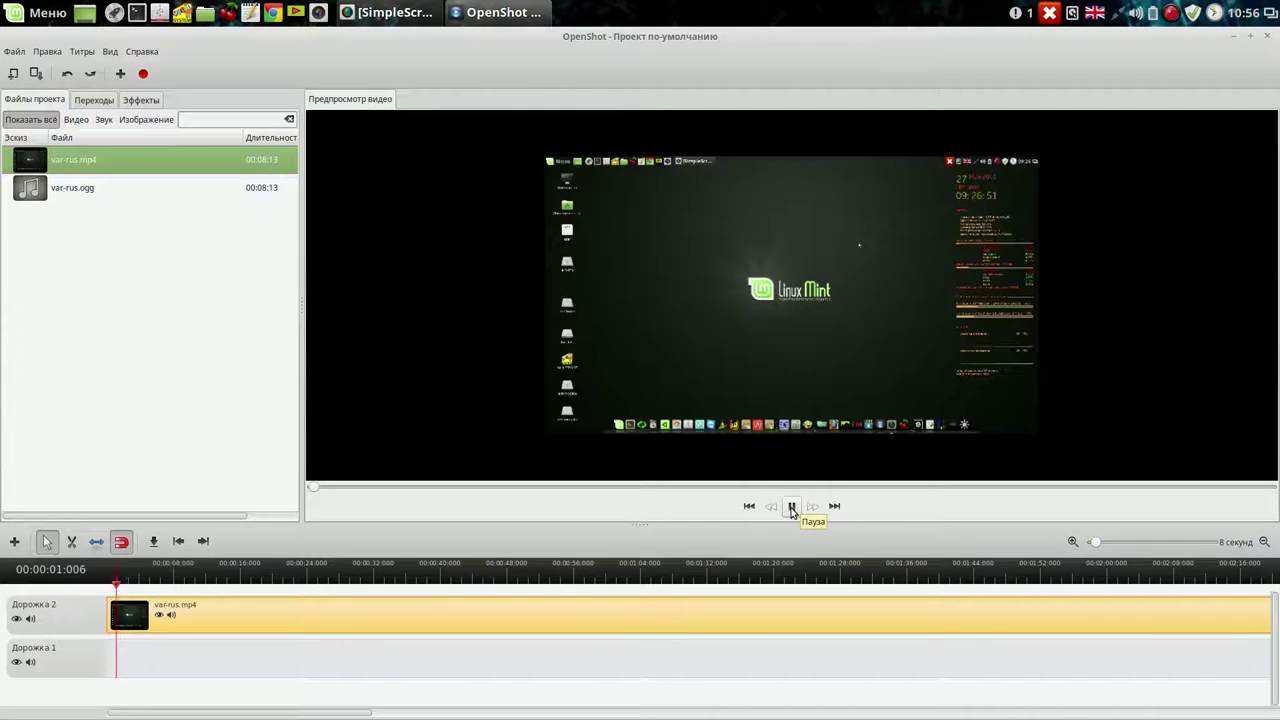
{"action": "left_click", "coordinate": [791, 507]}
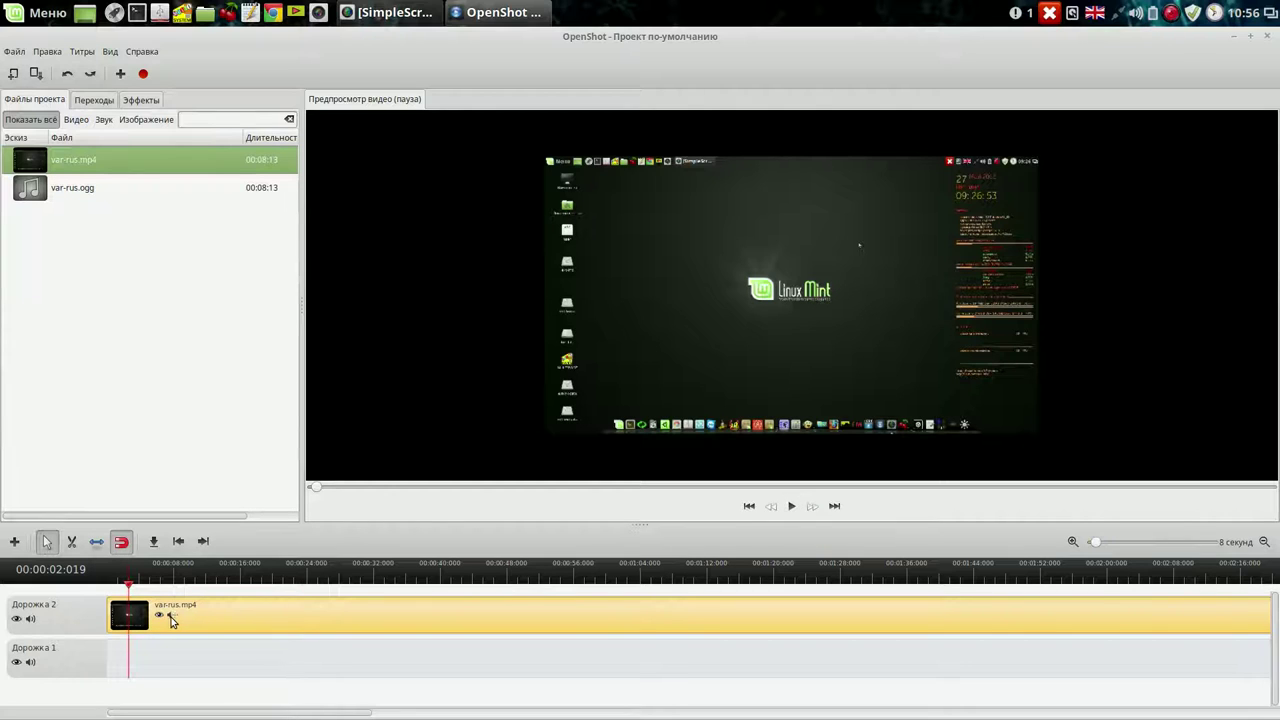
{"action": "left_click", "coordinate": [750, 506]}
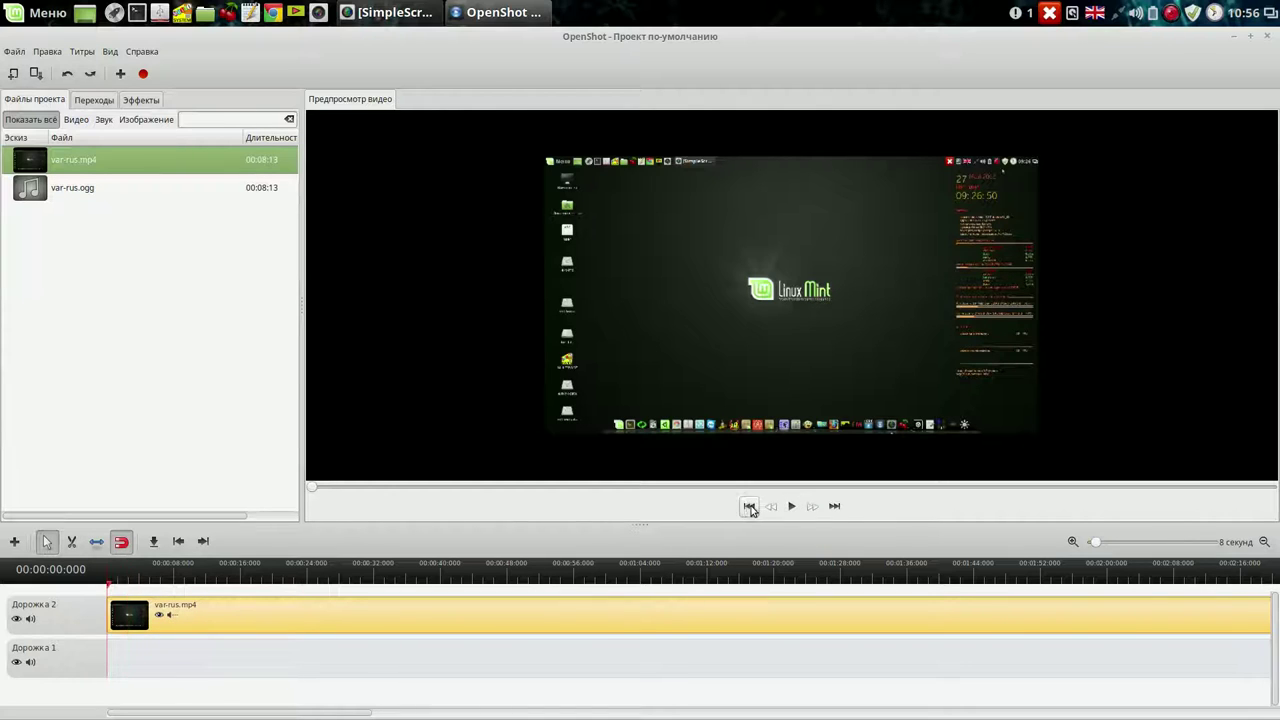
Step: Place var-rus.ogg at the start of Дорожка 1 and preview the video with the new sound from the beginning
{"action": "left_click_drag", "start_coordinate": [35, 190], "coordinate": [128, 663]}
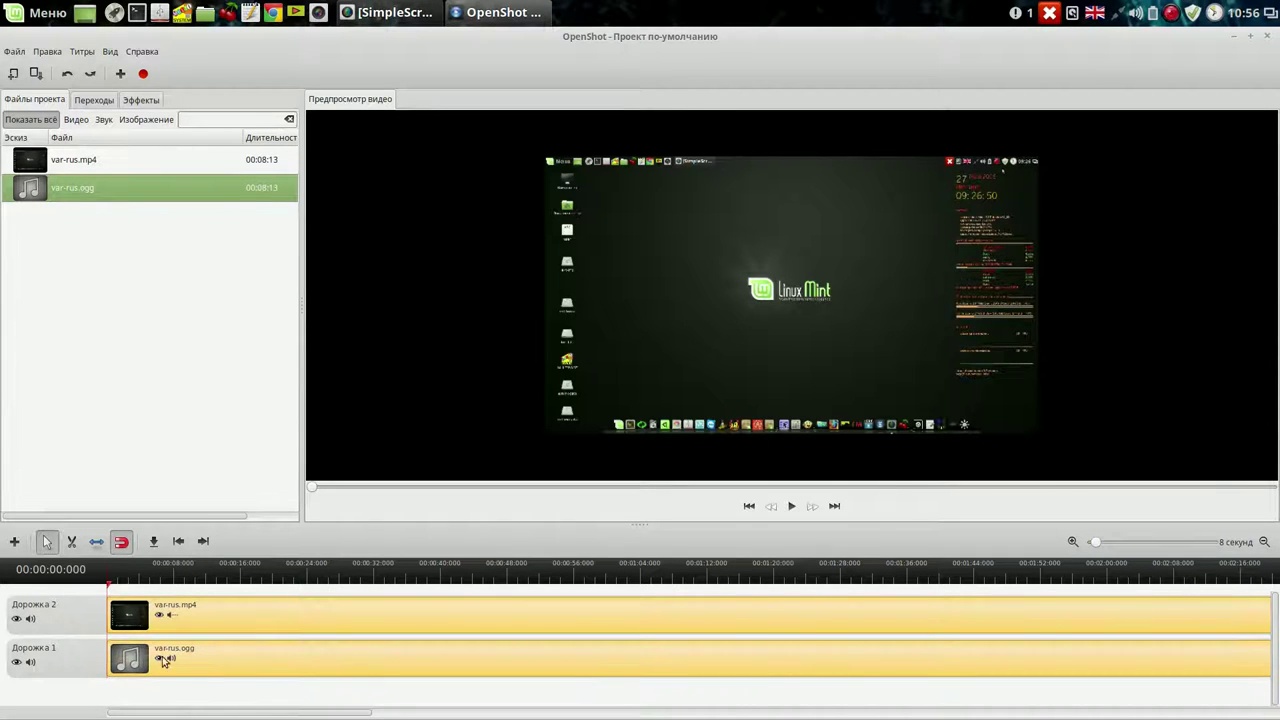
{"action": "left_click_drag", "start_coordinate": [1093, 542], "coordinate": [1120, 542]}
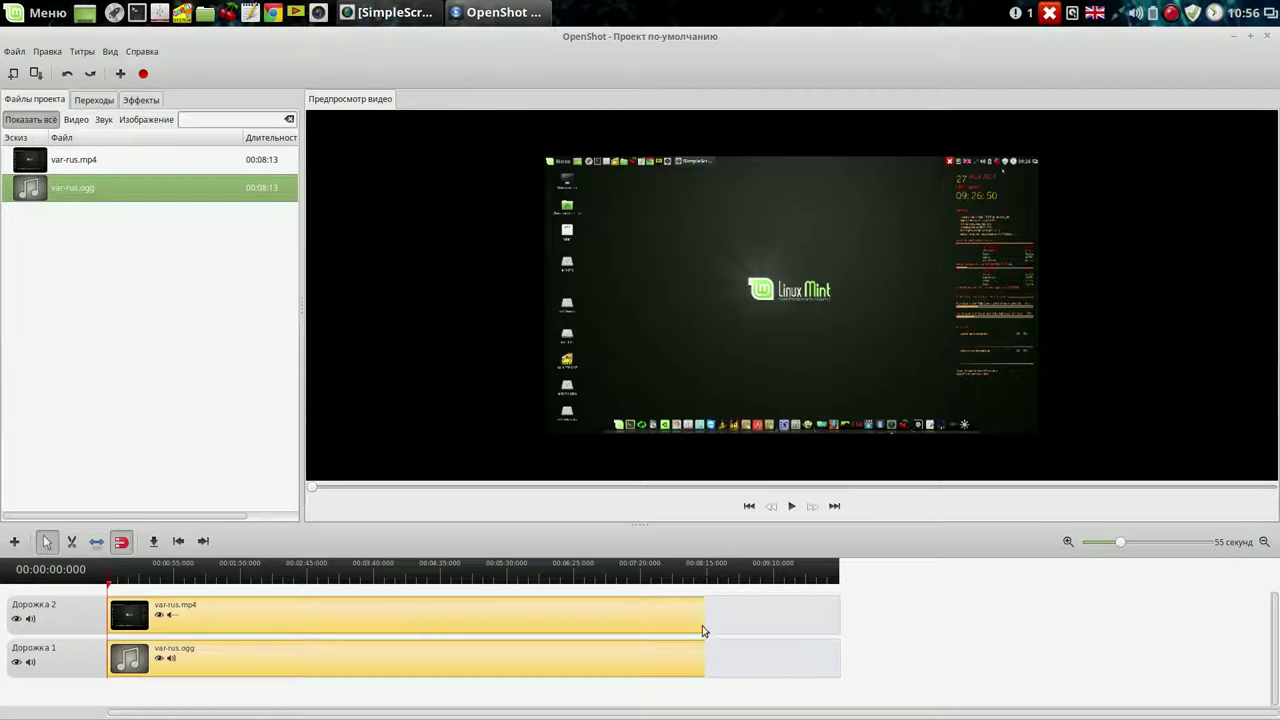
{"action": "left_click", "coordinate": [791, 508]}
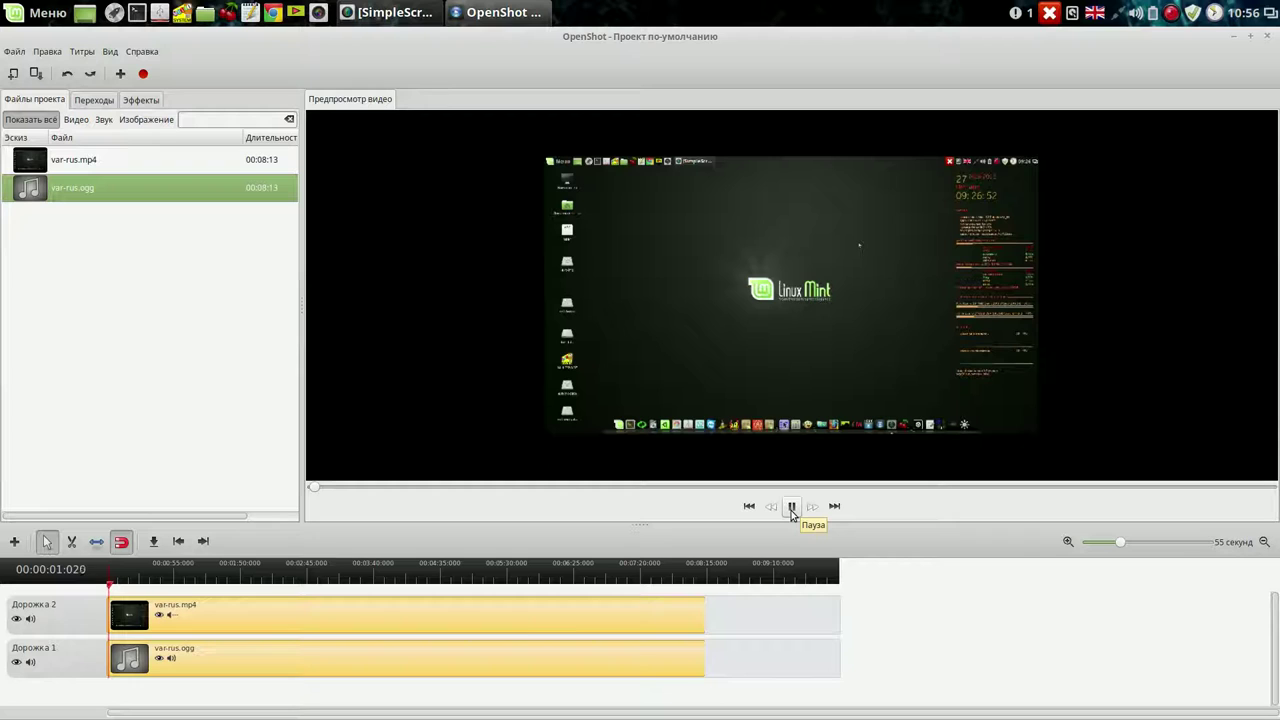
{"action": "left_click", "coordinate": [791, 508]}
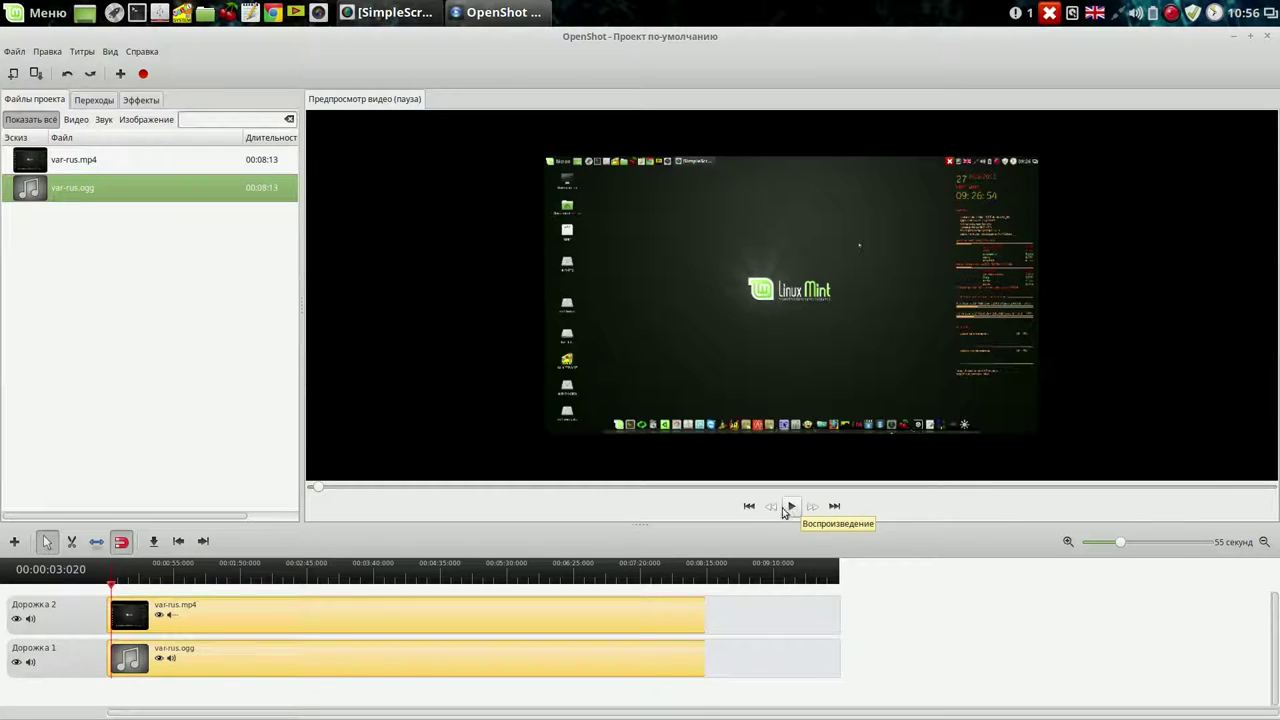
{"action": "left_click", "coordinate": [749, 506]}
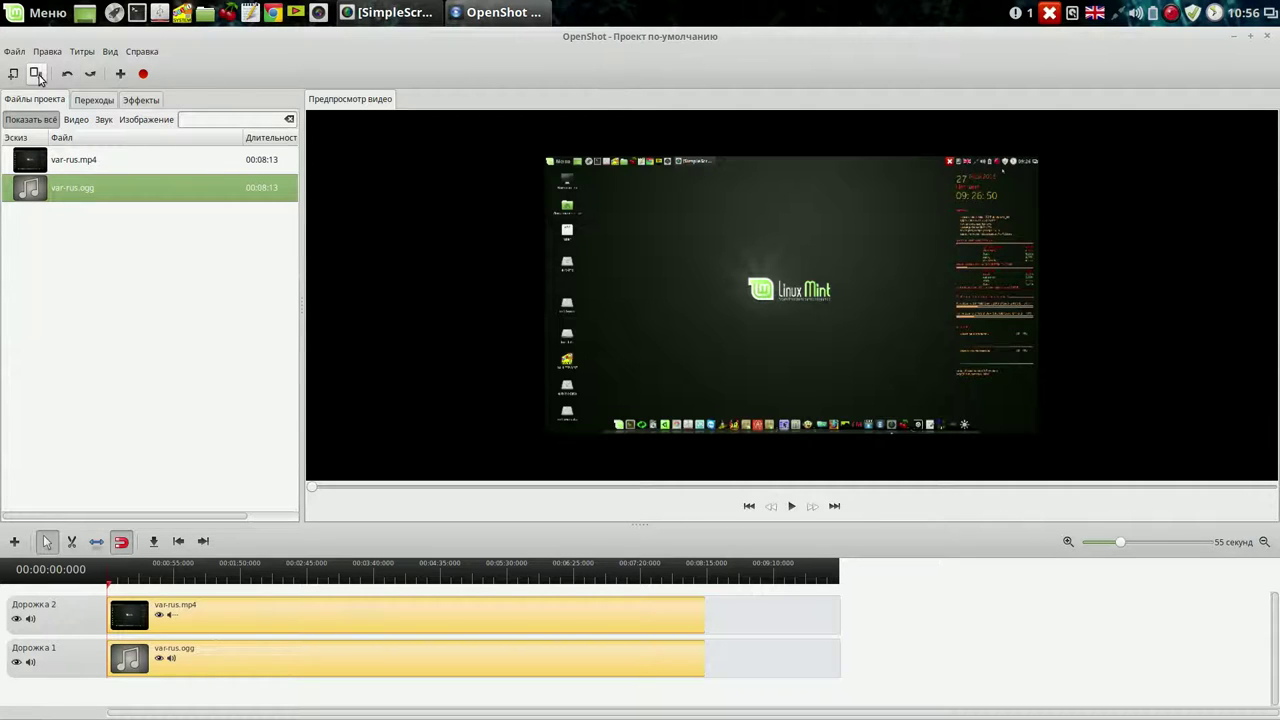
Step: Save the project as 333 in the Видео folder with the HD 1080p 25 fps profile
{"action": "left_click", "coordinate": [37, 75]}
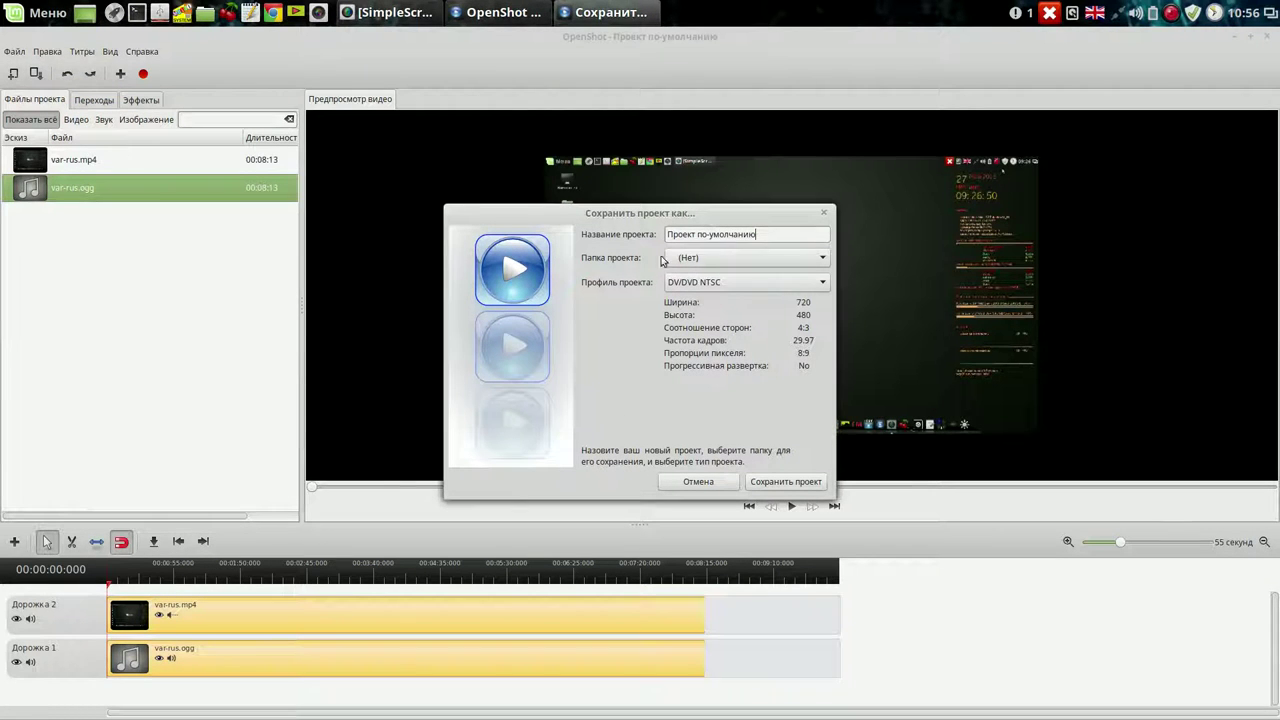
{"action": "left_click_drag", "start_coordinate": [775, 235], "coordinate": [632, 238]}
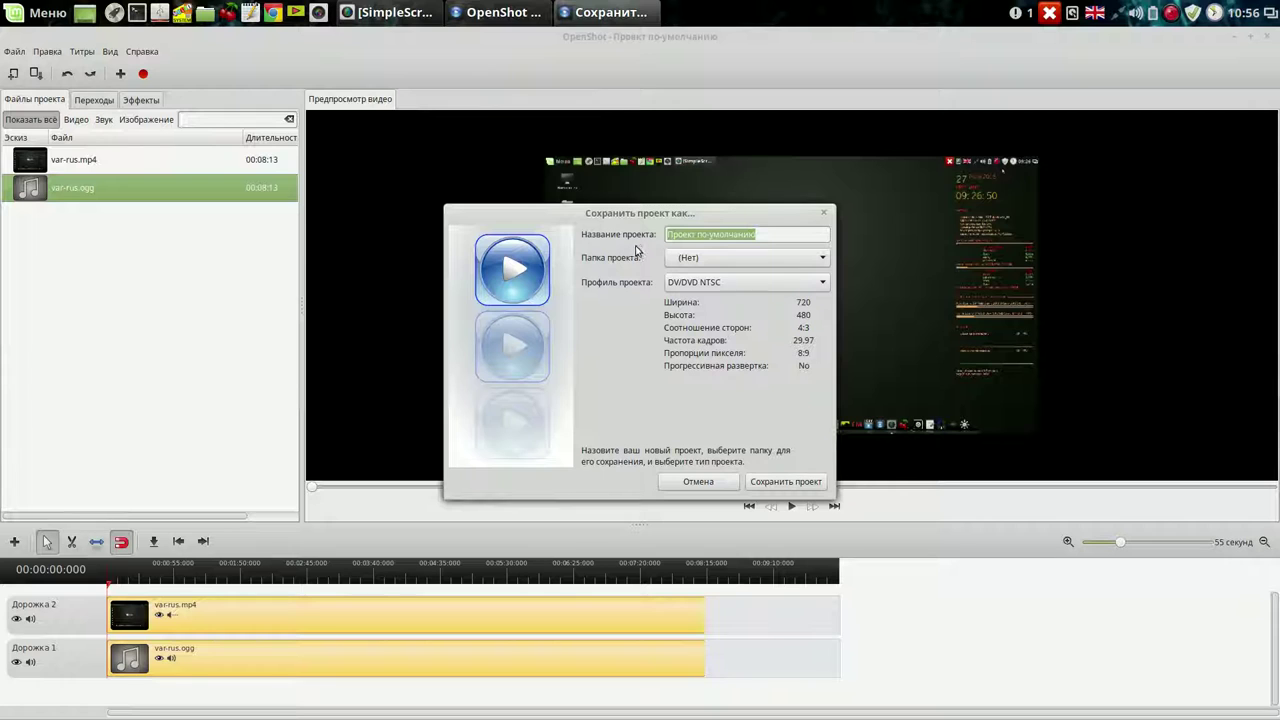
{"action": "type", "text": "333"}
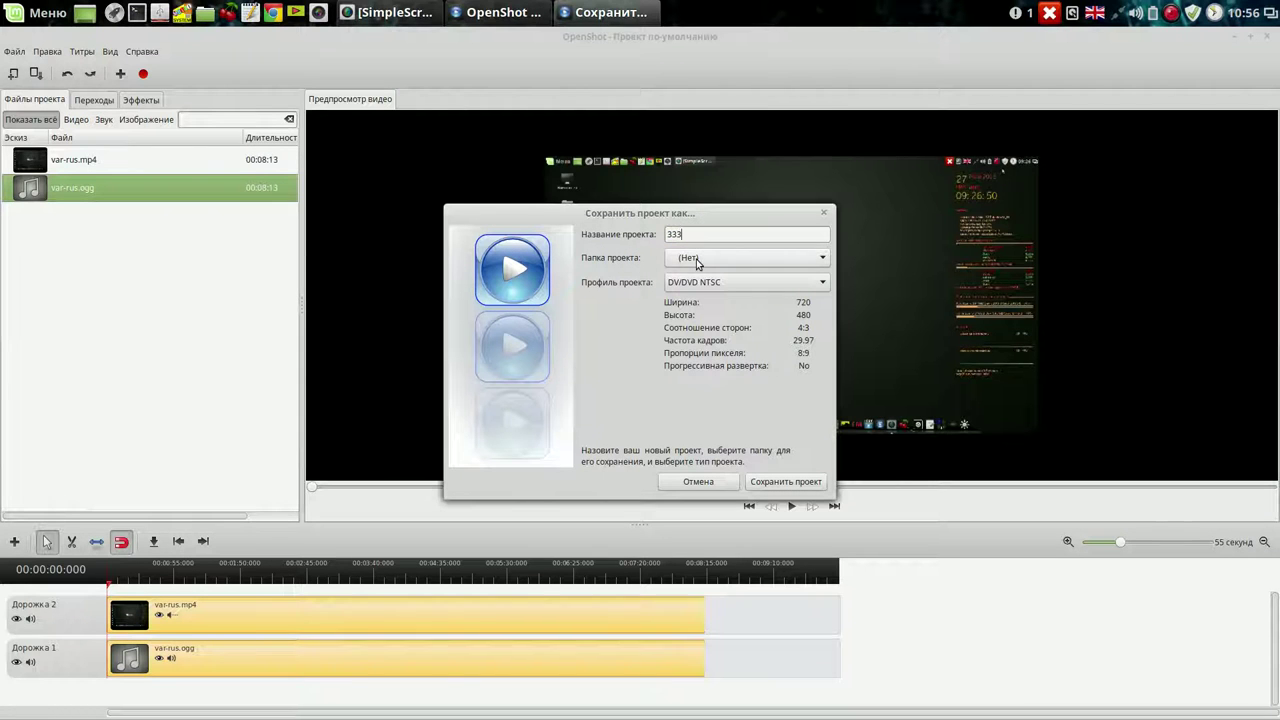
{"action": "left_click", "coordinate": [697, 262]}
{"action": "left_click", "coordinate": [706, 222]}
{"action": "left_click", "coordinate": [710, 284]}
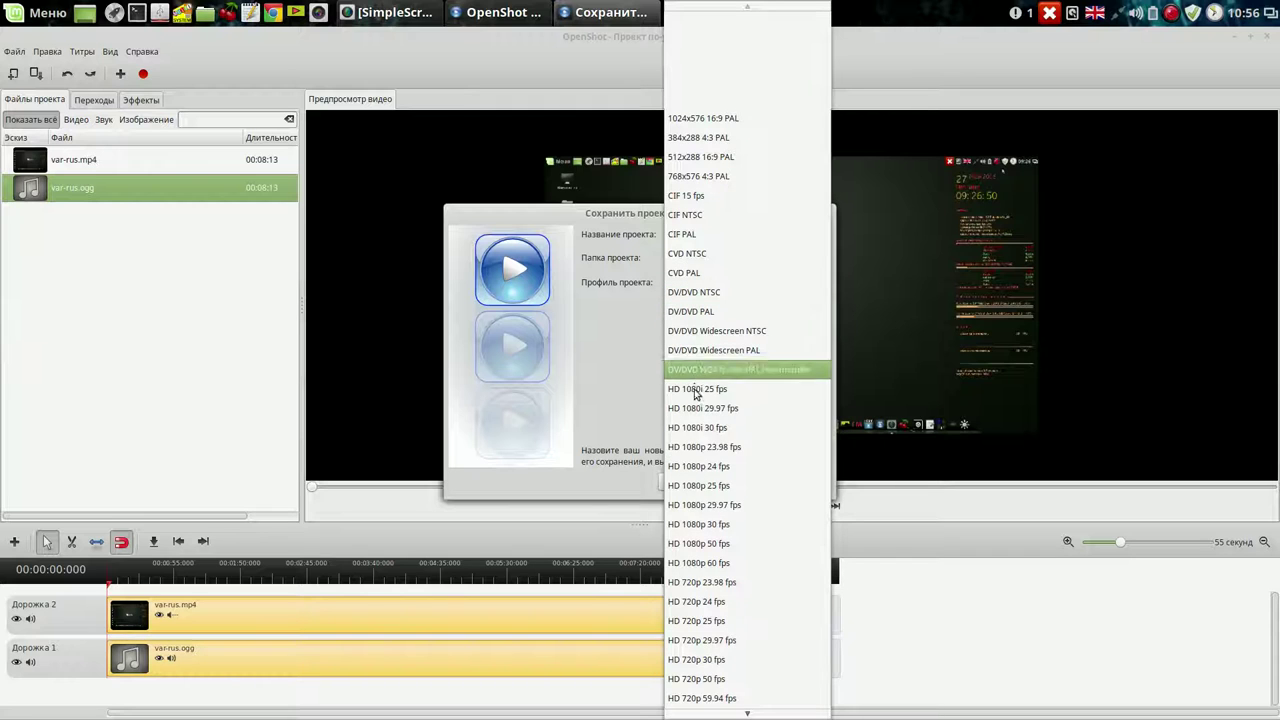
{"action": "left_click", "coordinate": [701, 487]}
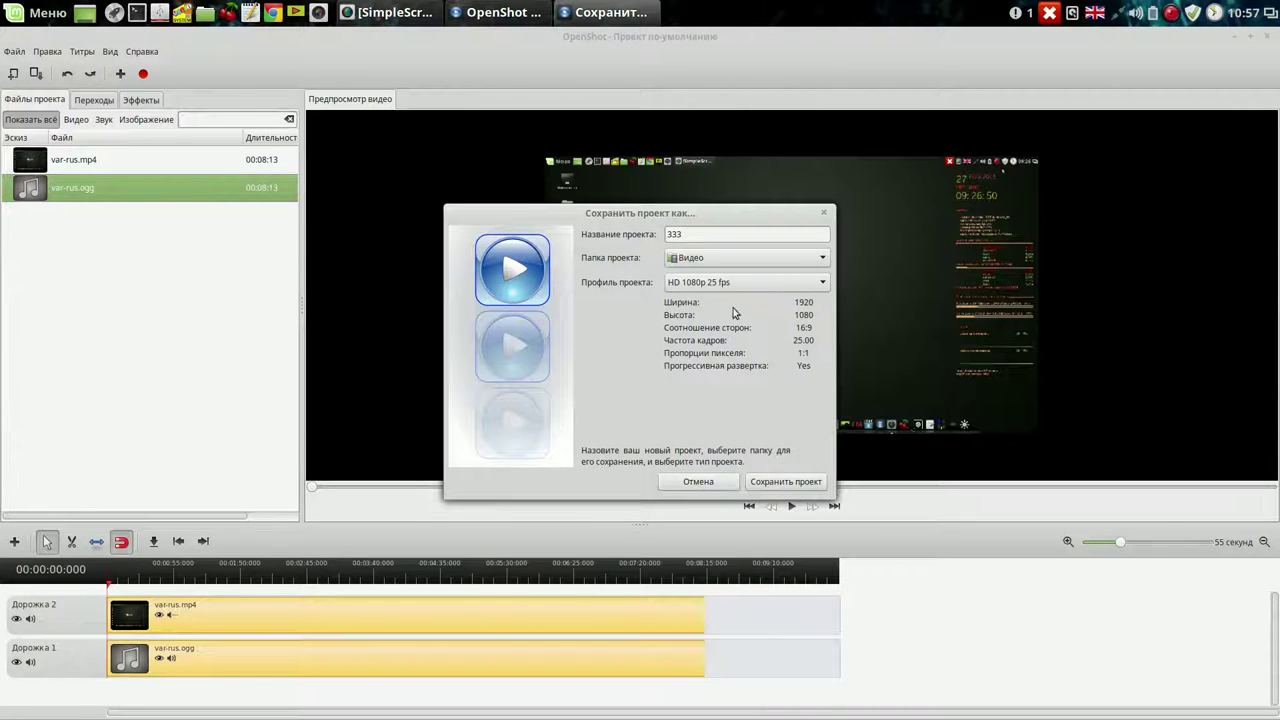
{"action": "left_click", "coordinate": [777, 486]}
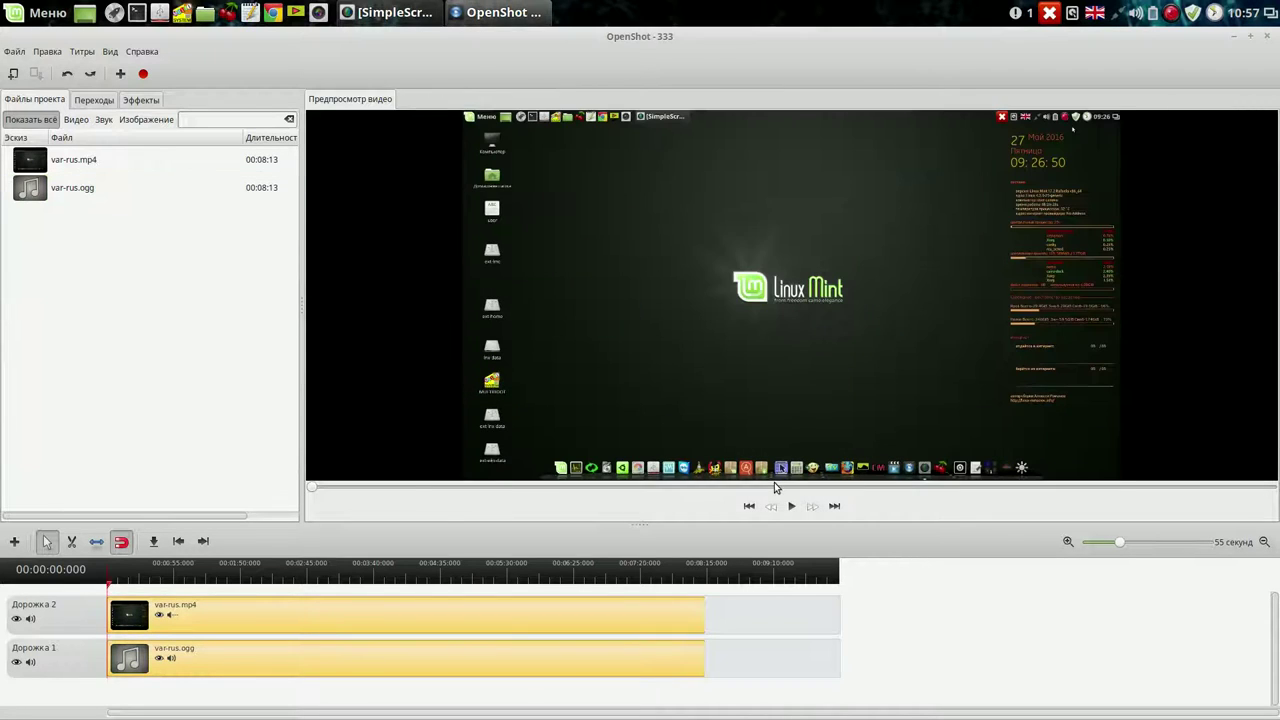
Step: Export the video as 333 to the Видео folder with the Blu-Ray/AVCHD profile in high quality (Высокое), minimizing the main window meanwhile
{"action": "left_click", "coordinate": [143, 74]}
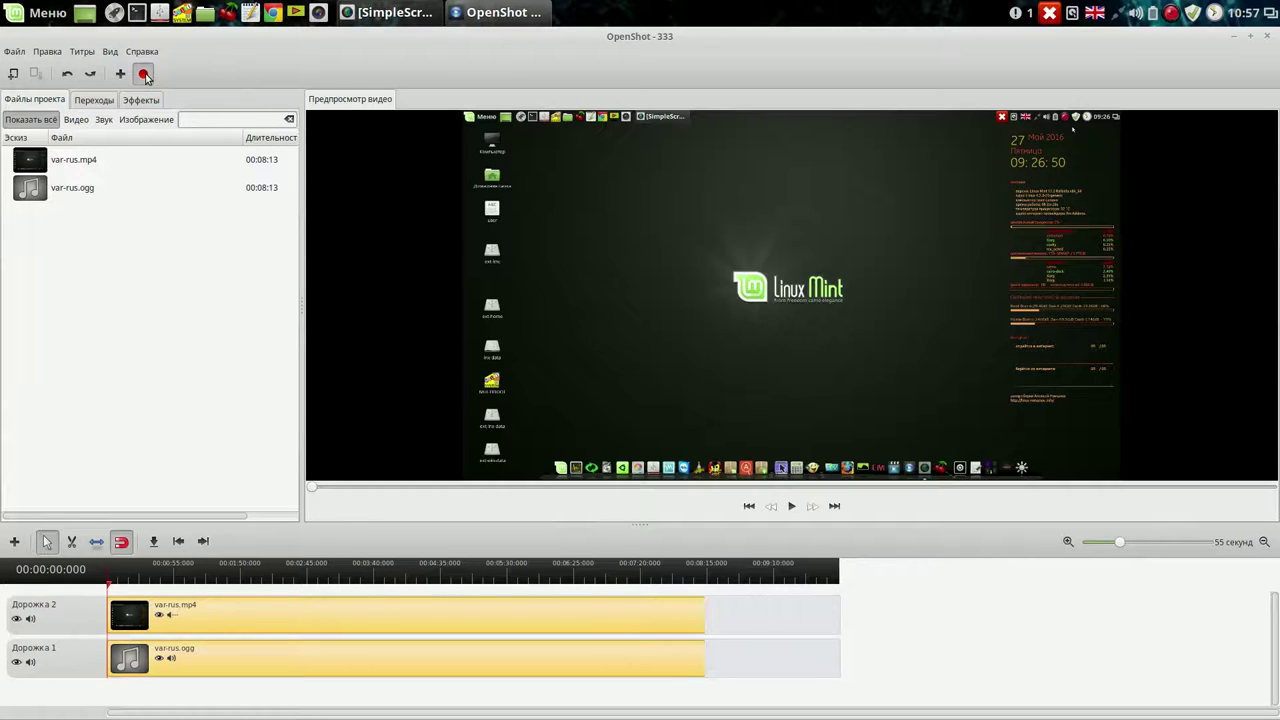
{"action": "left_click", "coordinate": [637, 328]}
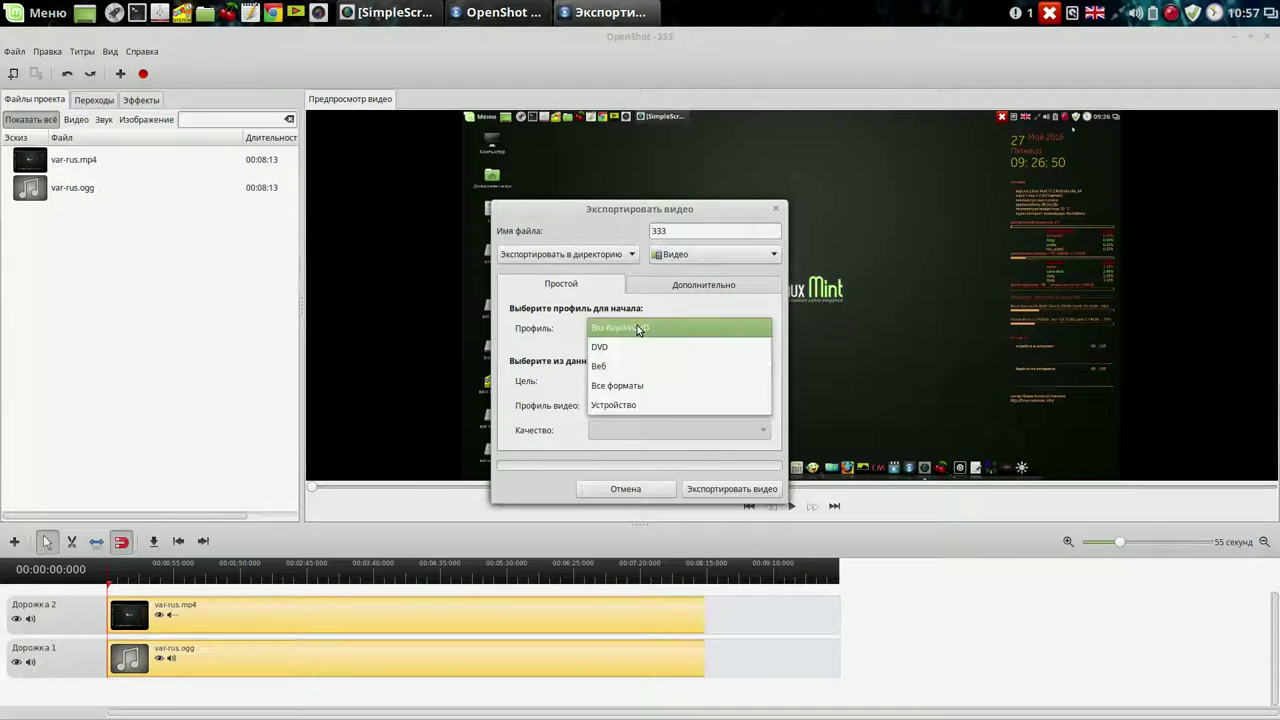
{"action": "left_click", "coordinate": [638, 329]}
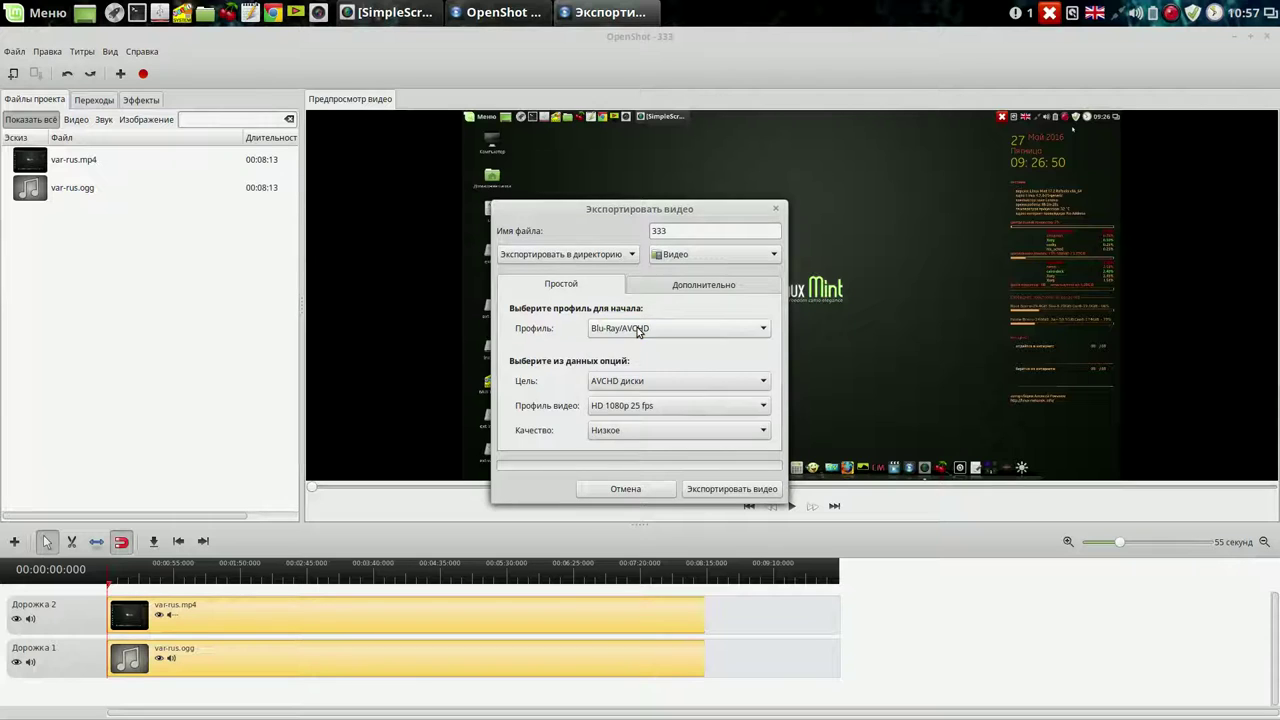
{"action": "left_click", "coordinate": [642, 430]}
{"action": "left_click", "coordinate": [635, 449]}
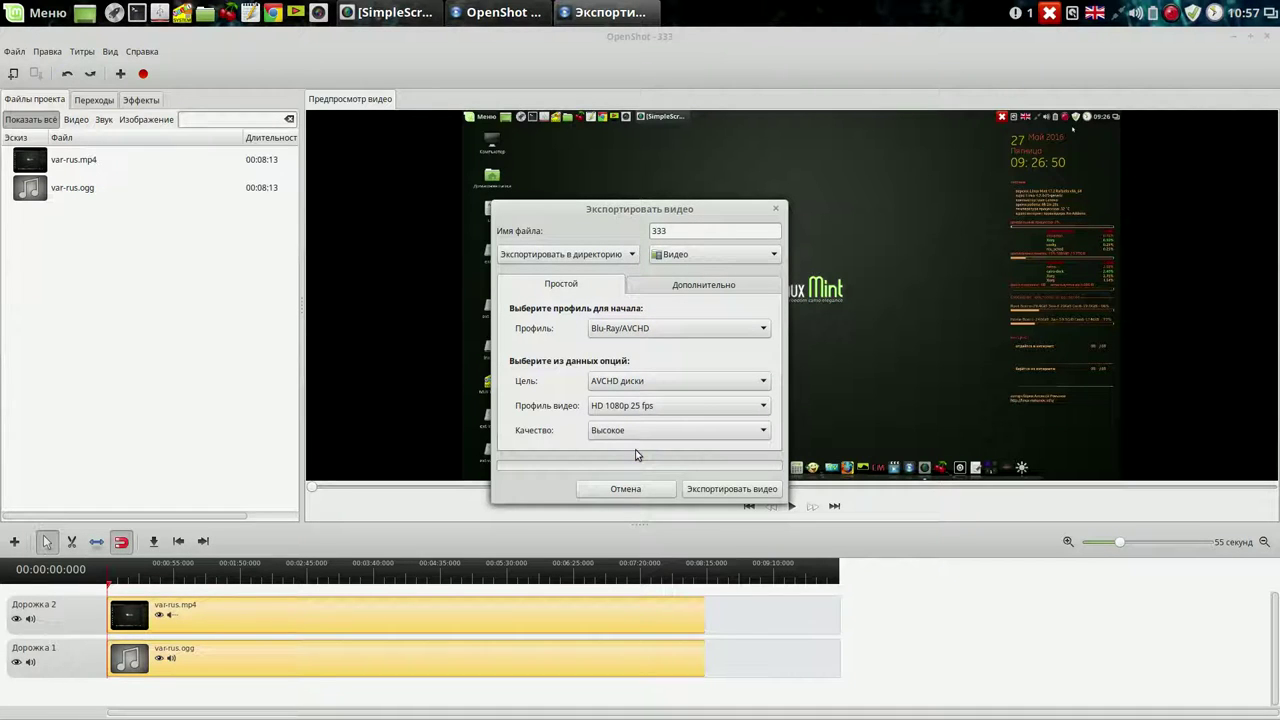
{"action": "left_click", "coordinate": [741, 490]}
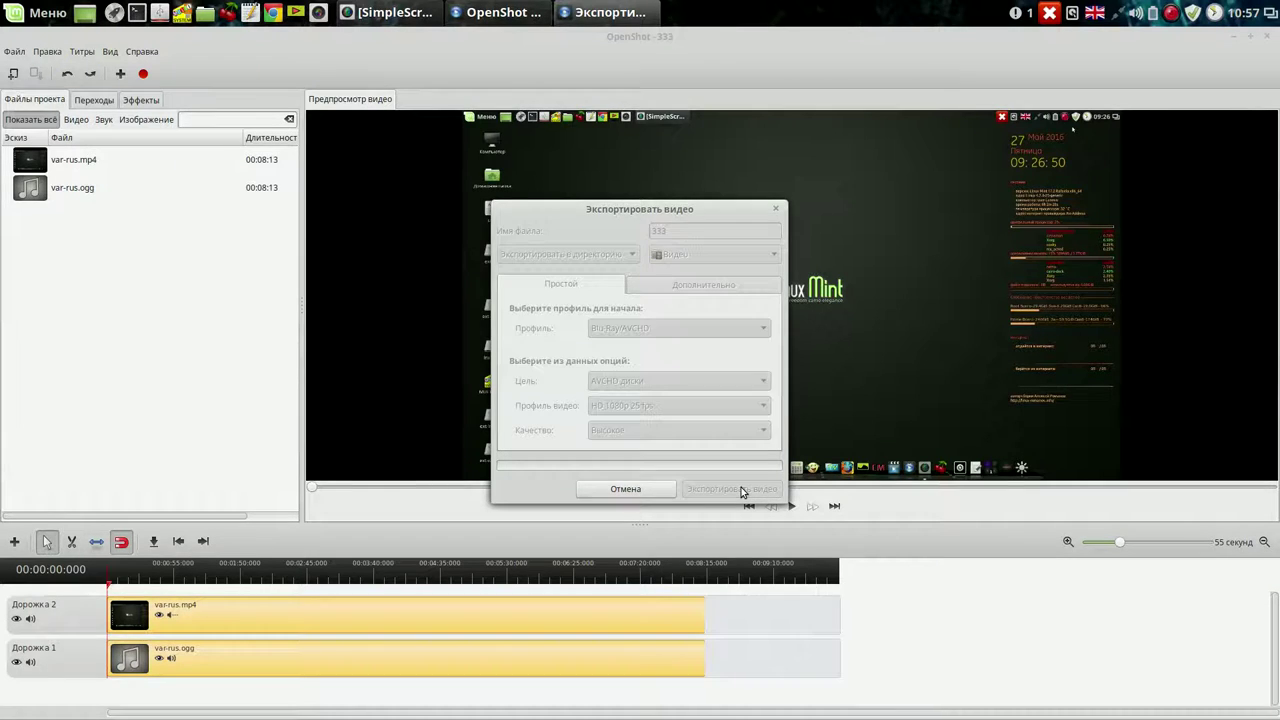
{"action": "left_click", "coordinate": [1232, 37]}
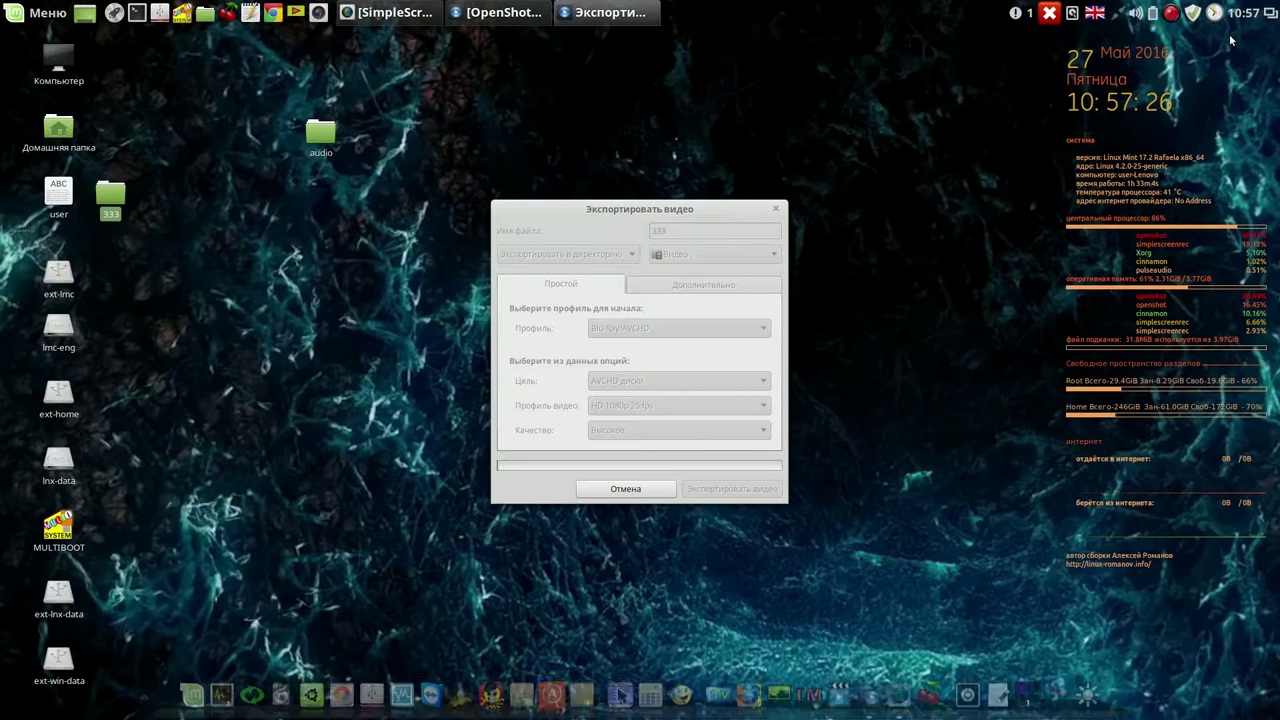
{"action": "left_click", "coordinate": [1171, 13]}
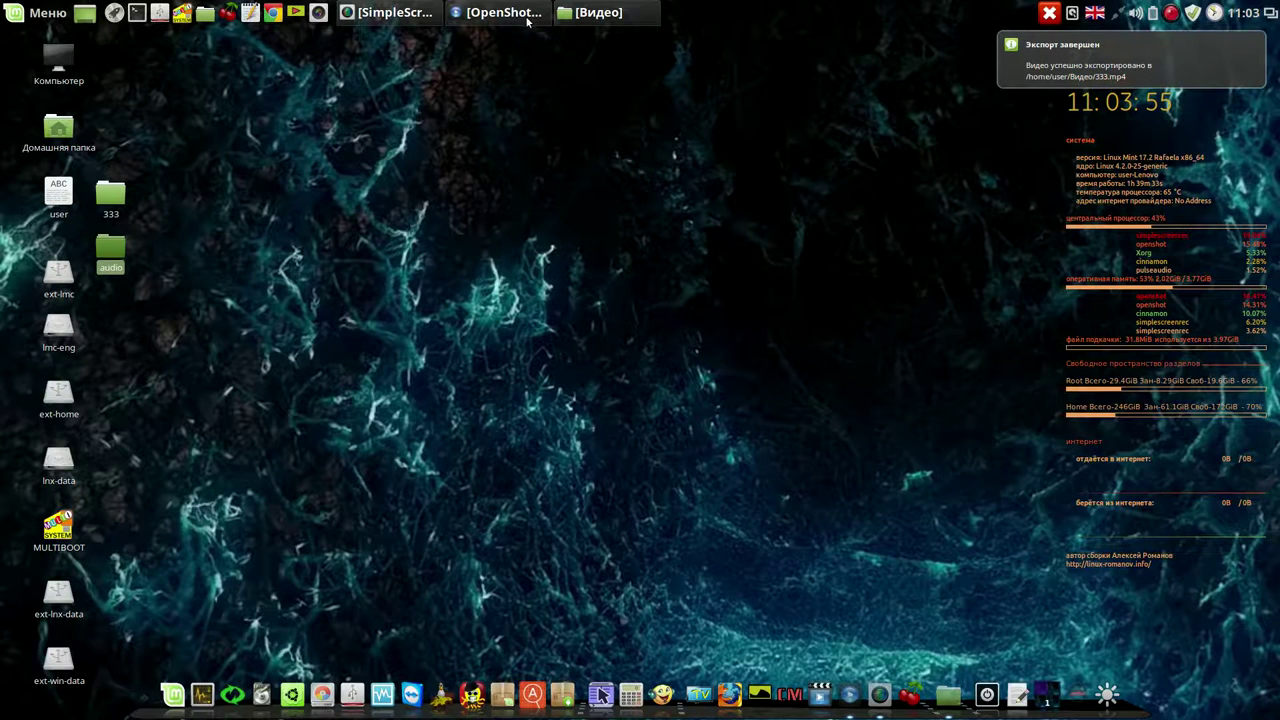
Step: Close OpenShot and bring up the file manager showing the Видео folder with the exported video
{"action": "left_click", "coordinate": [521, 20]}
{"action": "left_click", "coordinate": [1190, 77]}
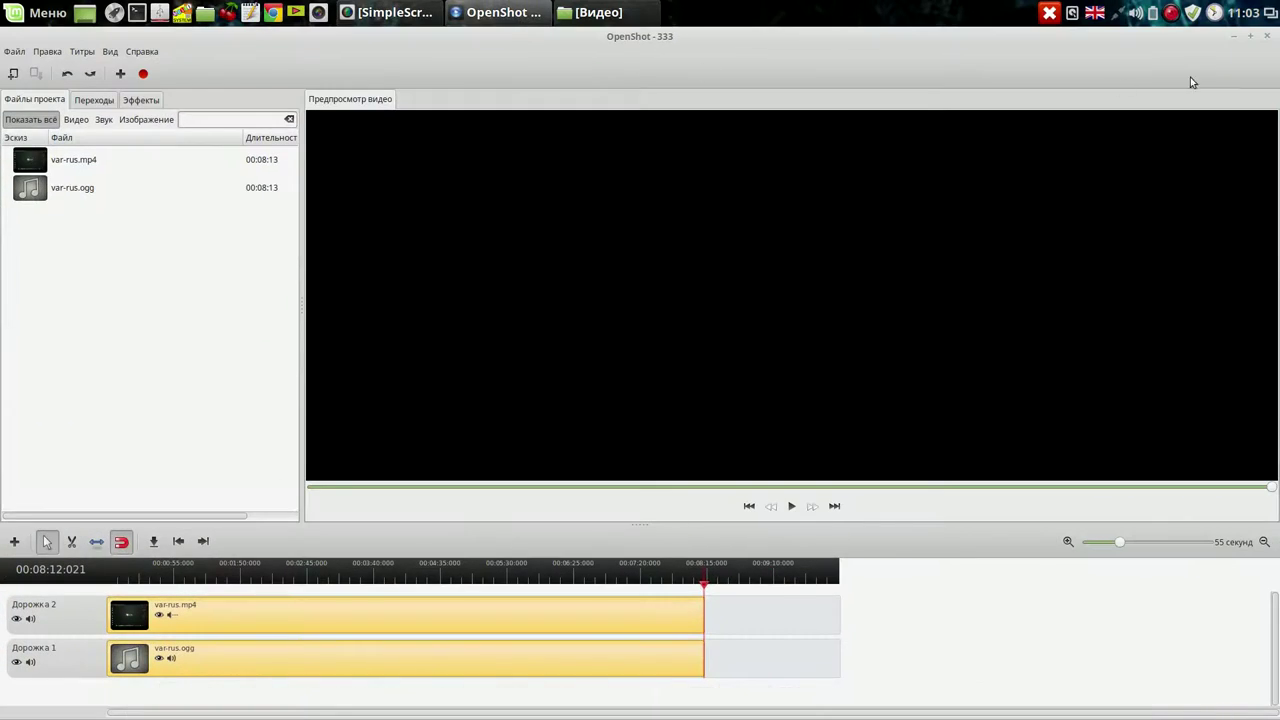
{"action": "left_click", "coordinate": [1265, 38]}
{"action": "left_click", "coordinate": [515, 20]}
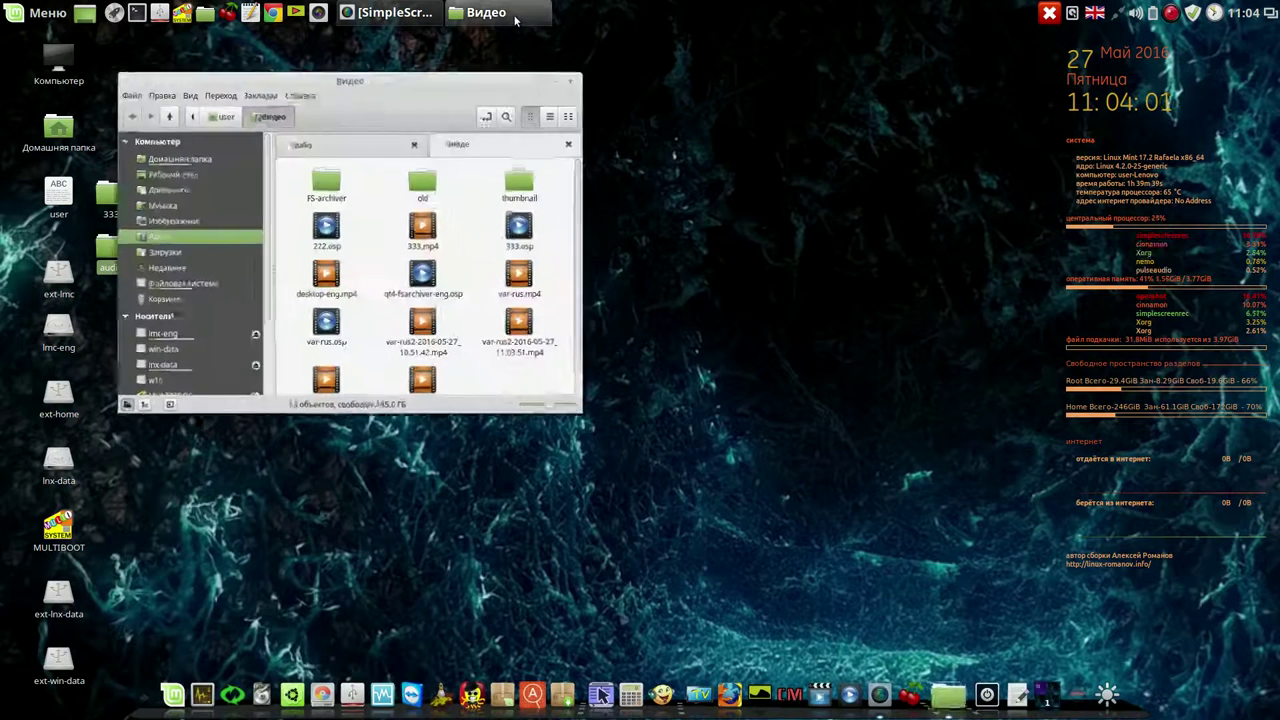
Step: Copy 333.mp4 from the Видео folder into the audio folder on the desktop and shift the file manager window aside
{"action": "right_click", "coordinate": [431, 230]}
{"action": "left_click", "coordinate": [459, 302]}
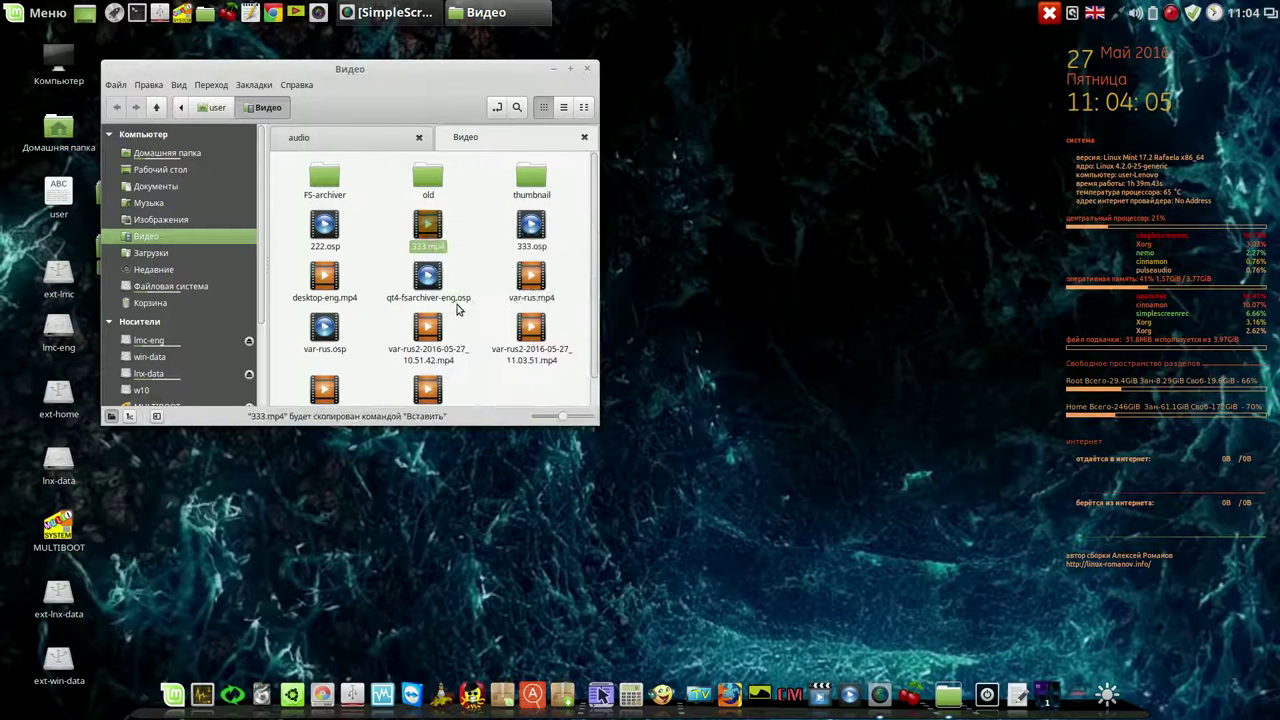
{"action": "left_click", "coordinate": [358, 143]}
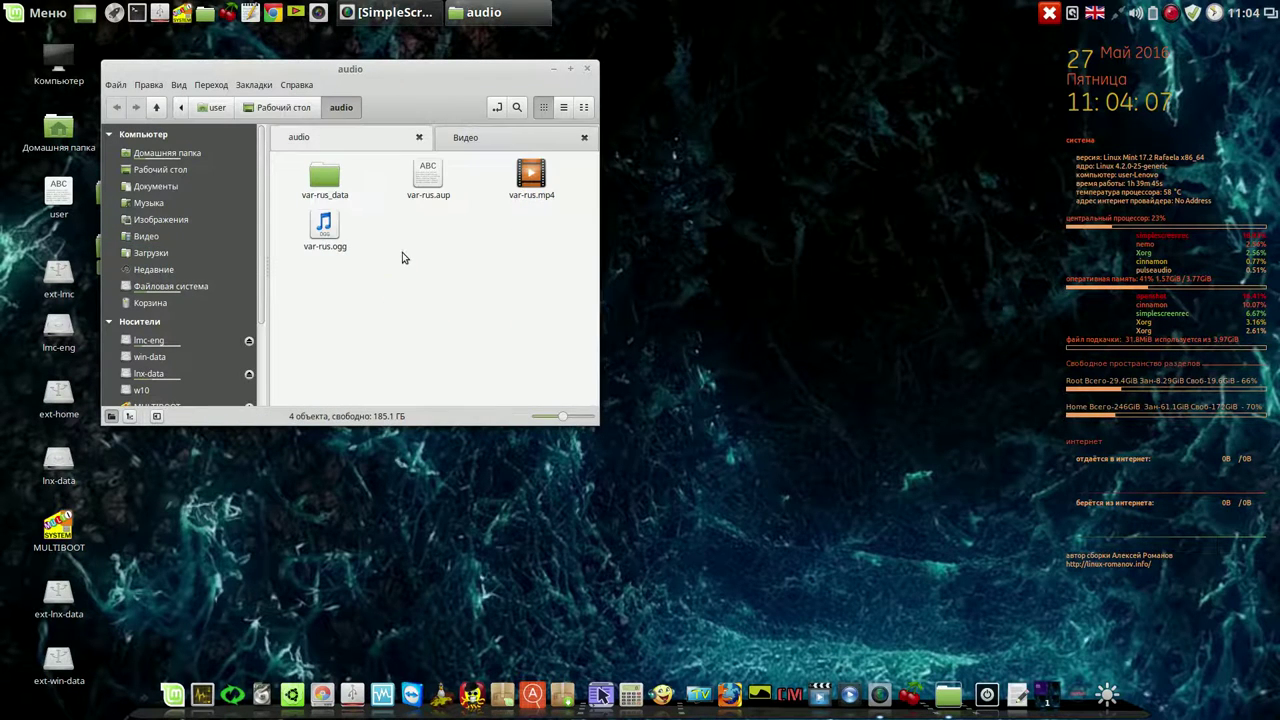
{"action": "right_click", "coordinate": [404, 256]}
{"action": "left_click", "coordinate": [440, 383]}
{"action": "left_click_drag", "start_coordinate": [470, 73], "coordinate": [886, 49]}
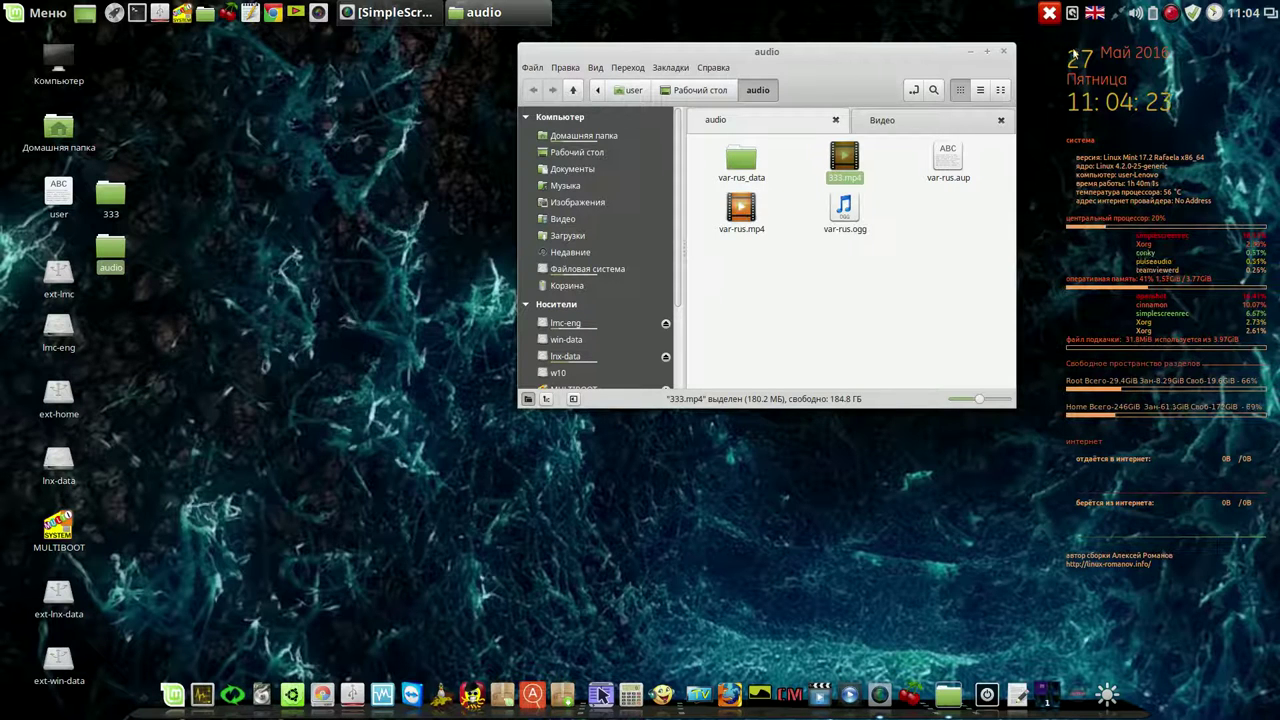
Step: Lower the system's sound output volume to about half, leaving the microphone level alone
{"action": "left_click", "coordinate": [1137, 13]}
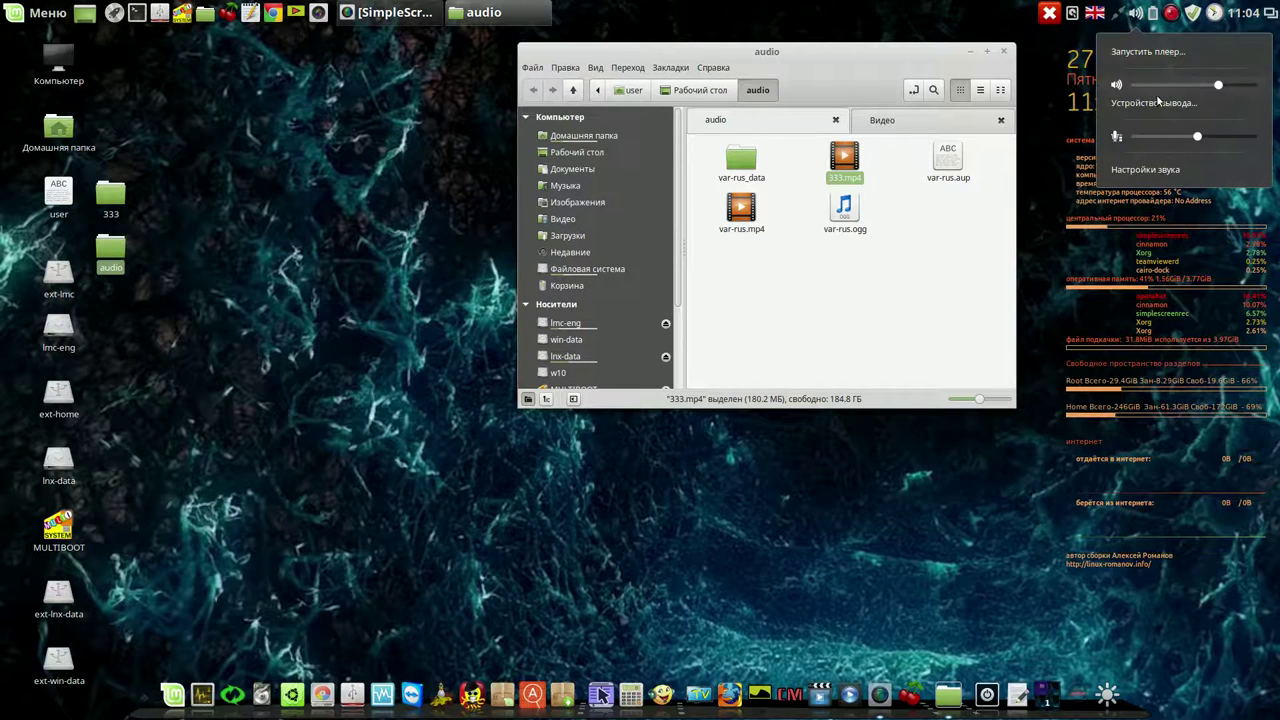
{"action": "mouse_move", "coordinate": [1219, 88]}
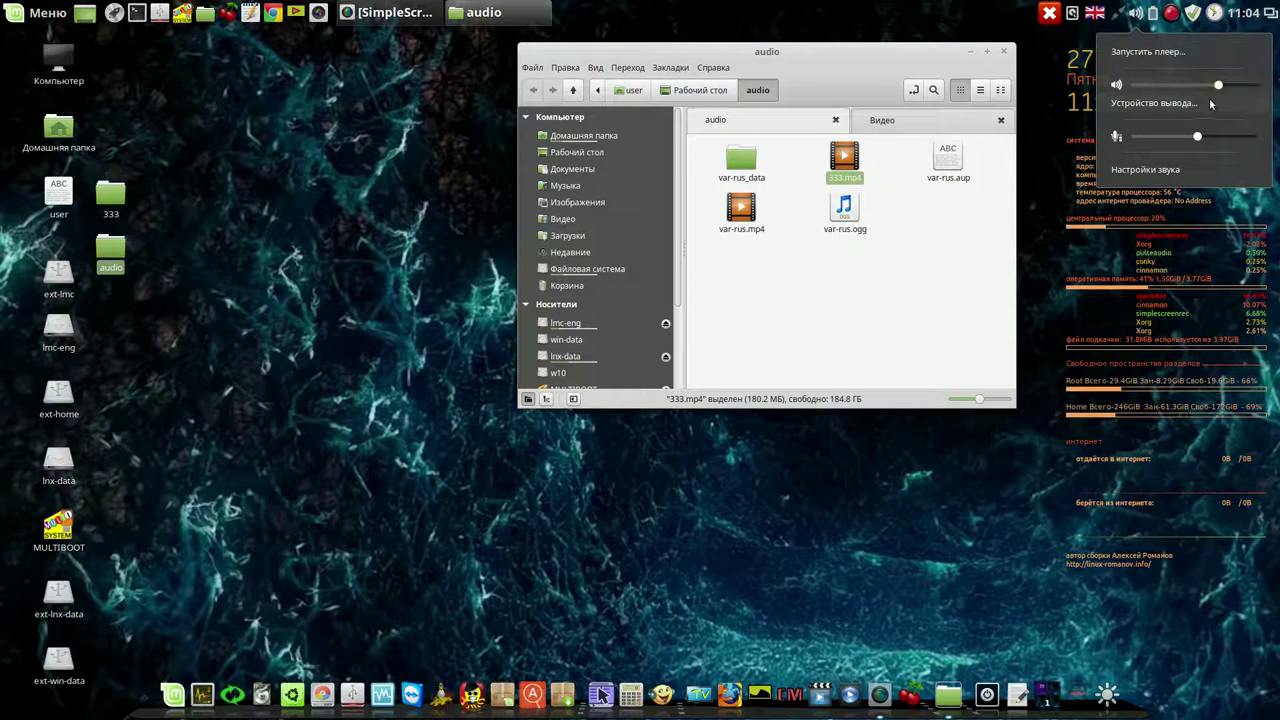
{"action": "left_click_drag", "start_coordinate": [1219, 88], "coordinate": [1190, 87]}
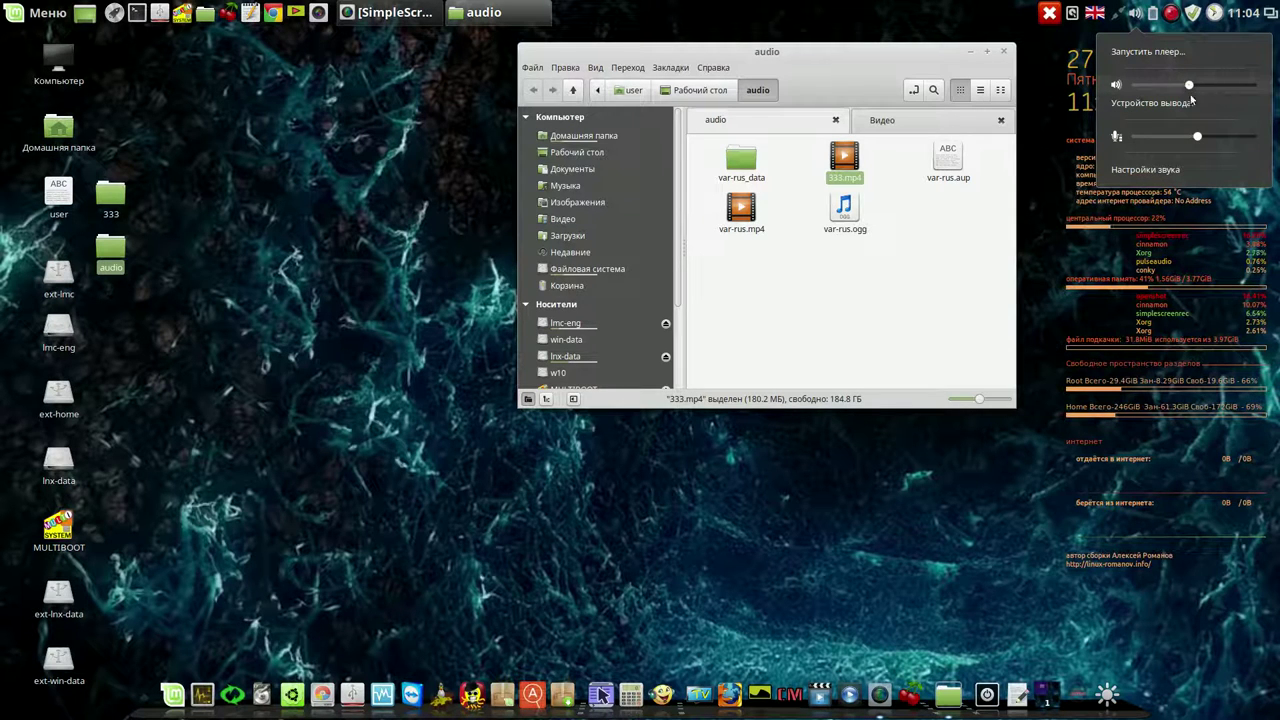
{"action": "mouse_move", "coordinate": [1188, 88]}
{"action": "left_click_drag", "start_coordinate": [1188, 88], "coordinate": [1192, 88]}
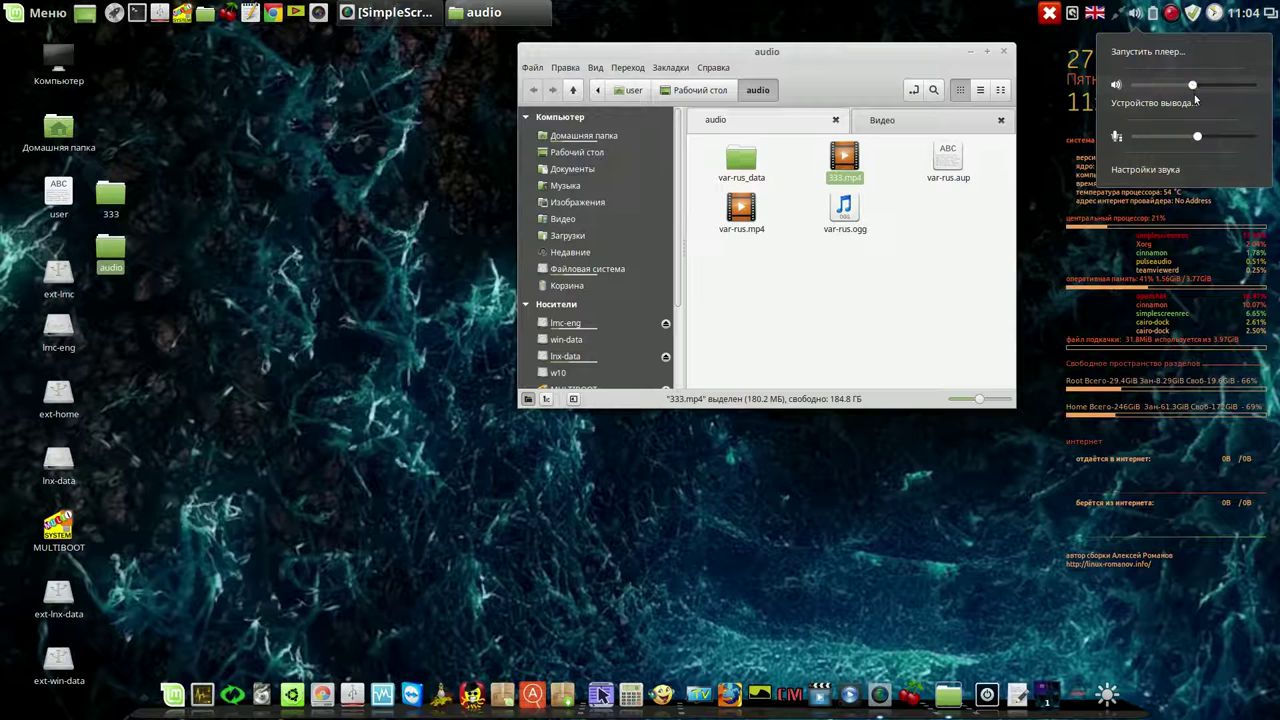
{"action": "mouse_move", "coordinate": [1199, 89]}
{"action": "scroll", "coordinate": [1195, 88], "scroll_direction": "up", "scroll_amount": 1}
{"action": "left_click", "coordinate": [782, 278]}
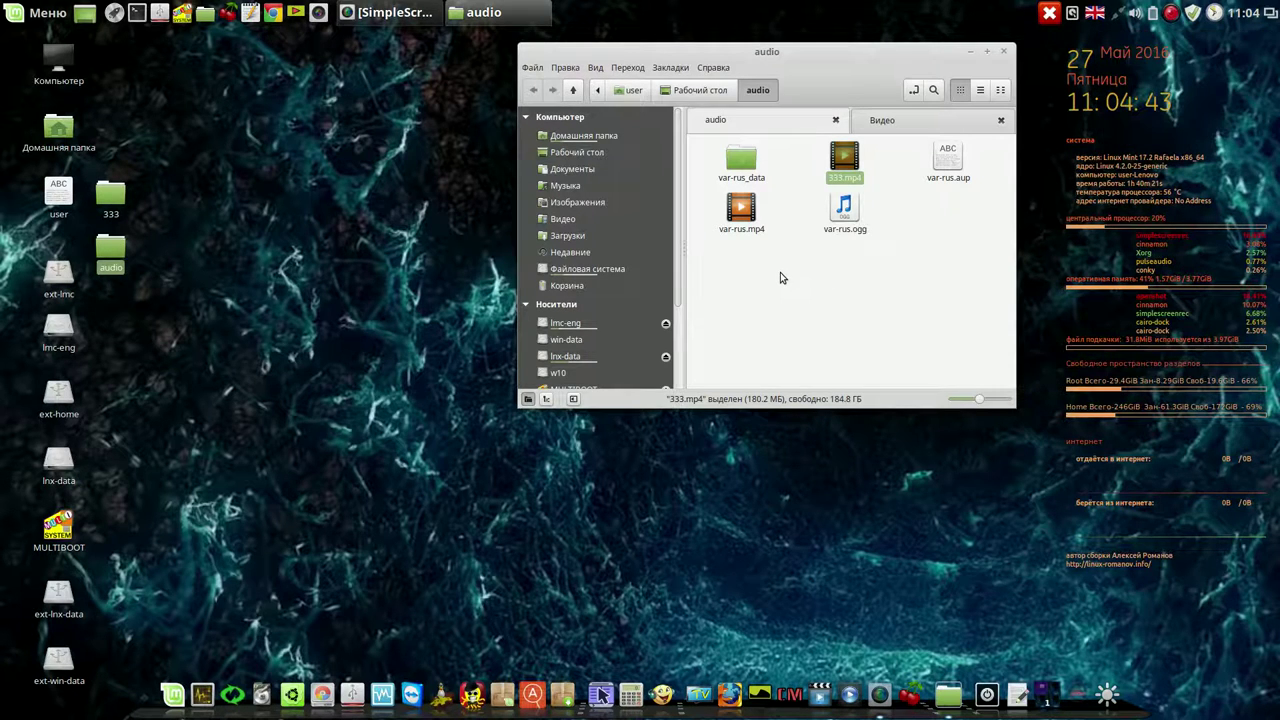
Step: Play the original var-rus.mp4 from near its beginning to hear its sound level, and close the player
{"action": "double_click", "coordinate": [741, 210]}
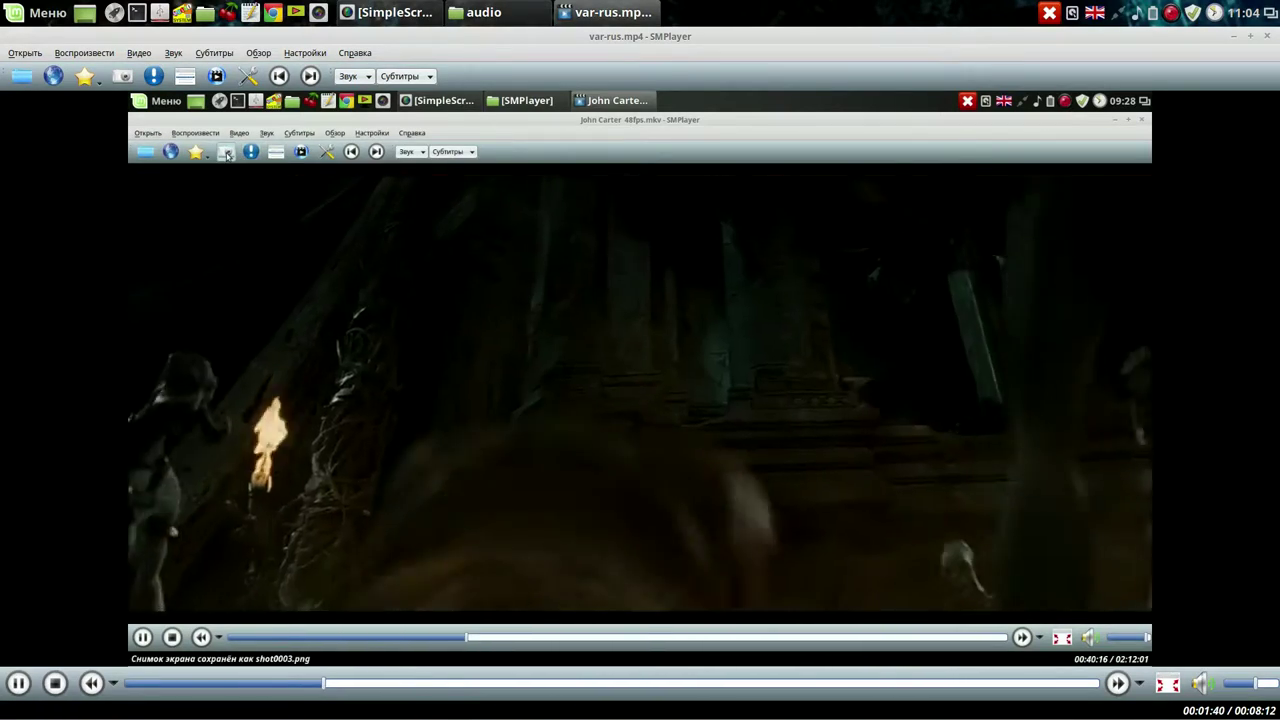
{"action": "left_click", "coordinate": [141, 684]}
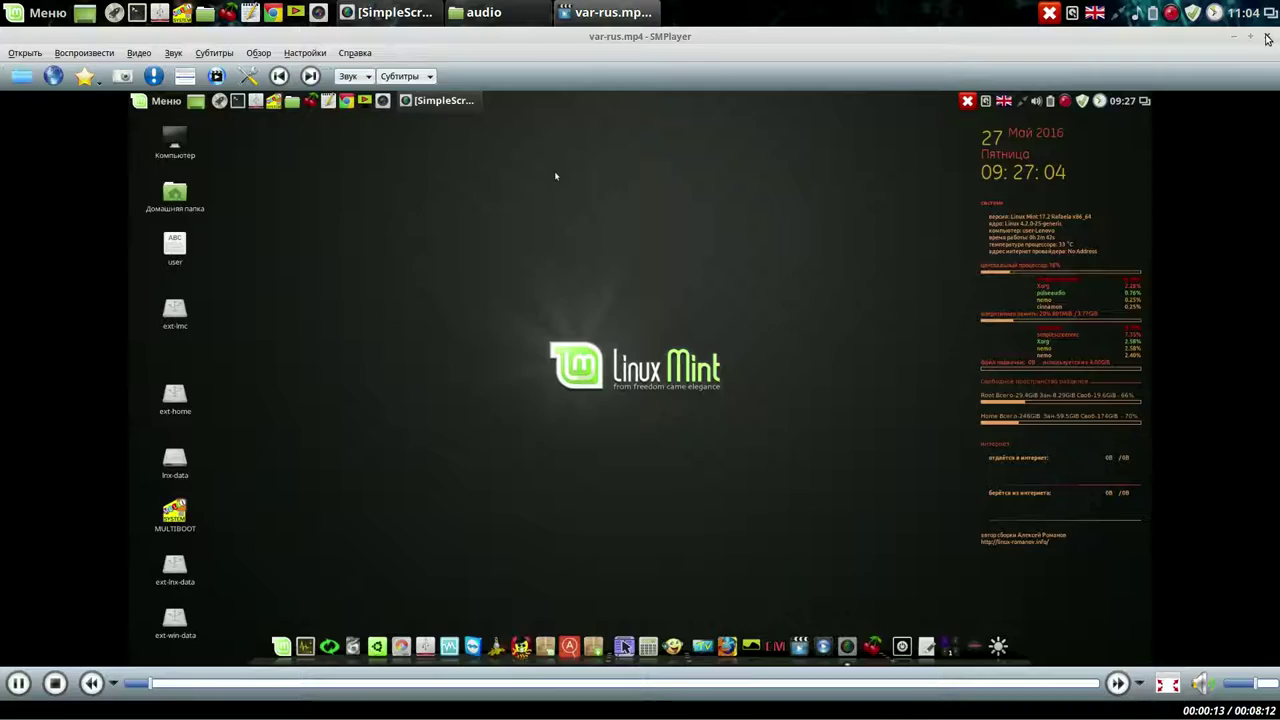
{"action": "left_click", "coordinate": [1266, 36]}
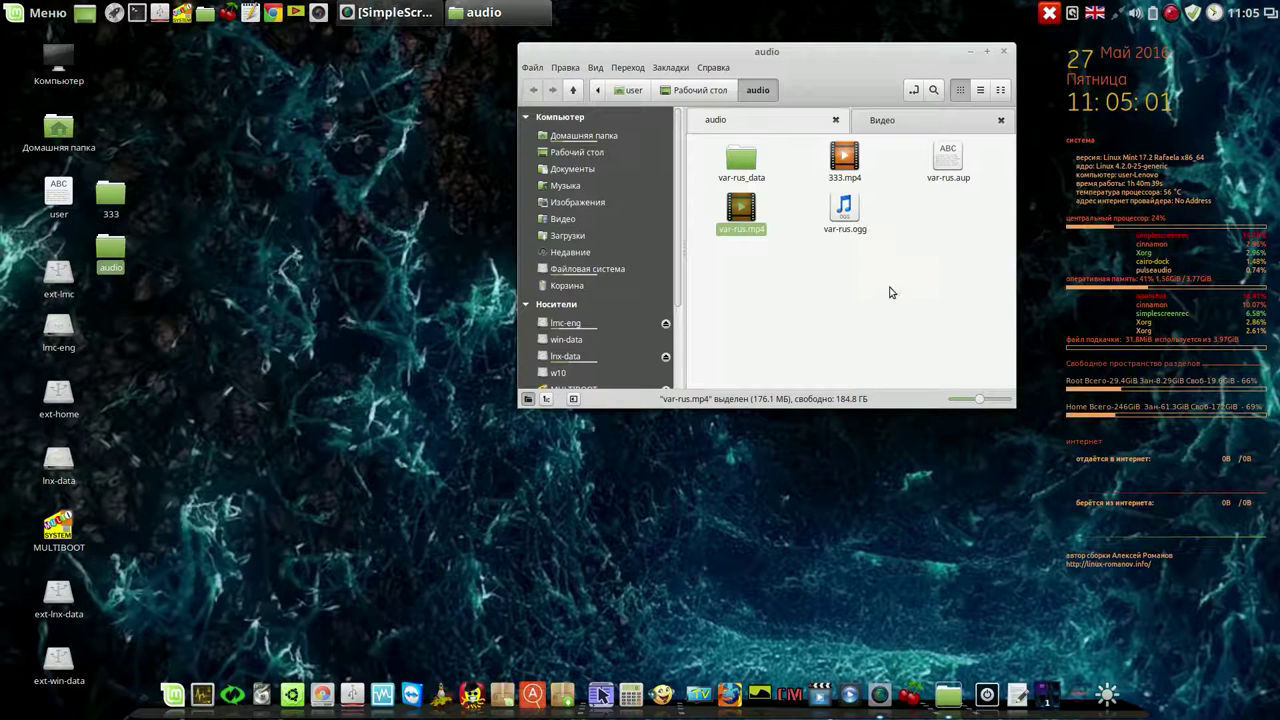
Step: Play 333.mp4 to compare its sound with the original, and close the player and the file manager
{"action": "double_click", "coordinate": [843, 160]}
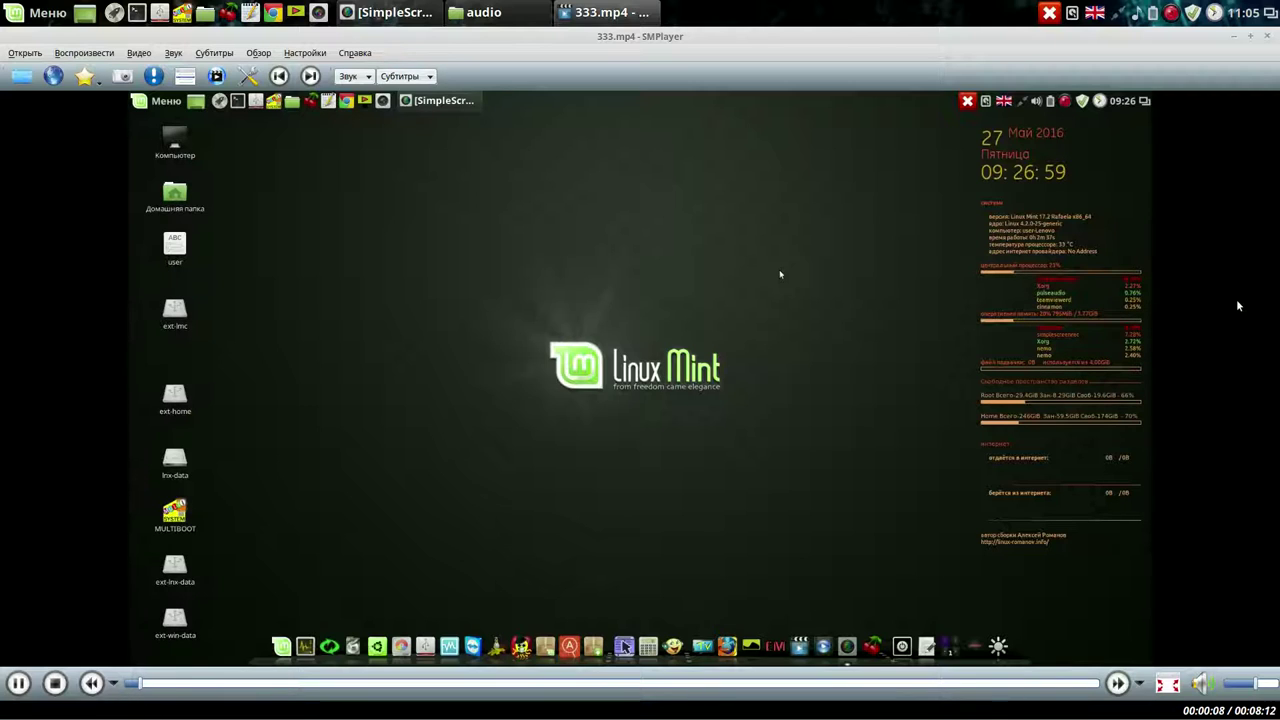
{"action": "left_click", "coordinate": [1270, 38]}
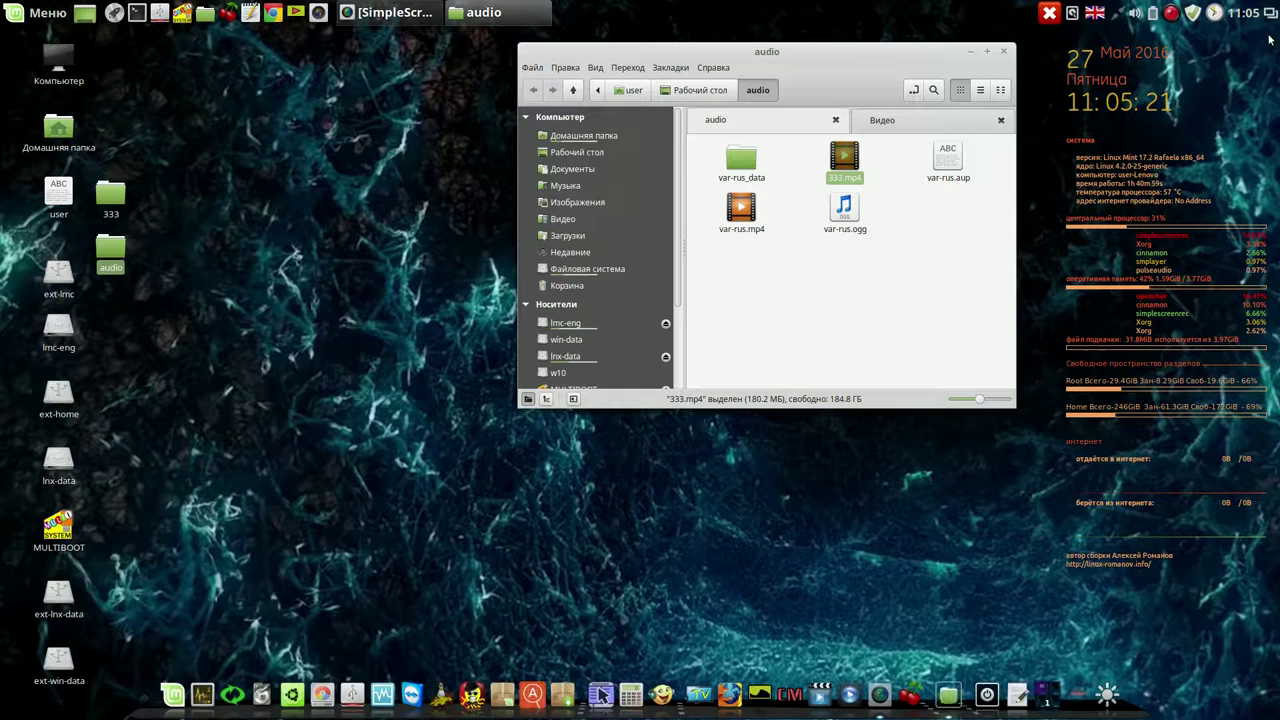
{"action": "left_click_drag", "start_coordinate": [908, 63], "coordinate": [550, 73]}
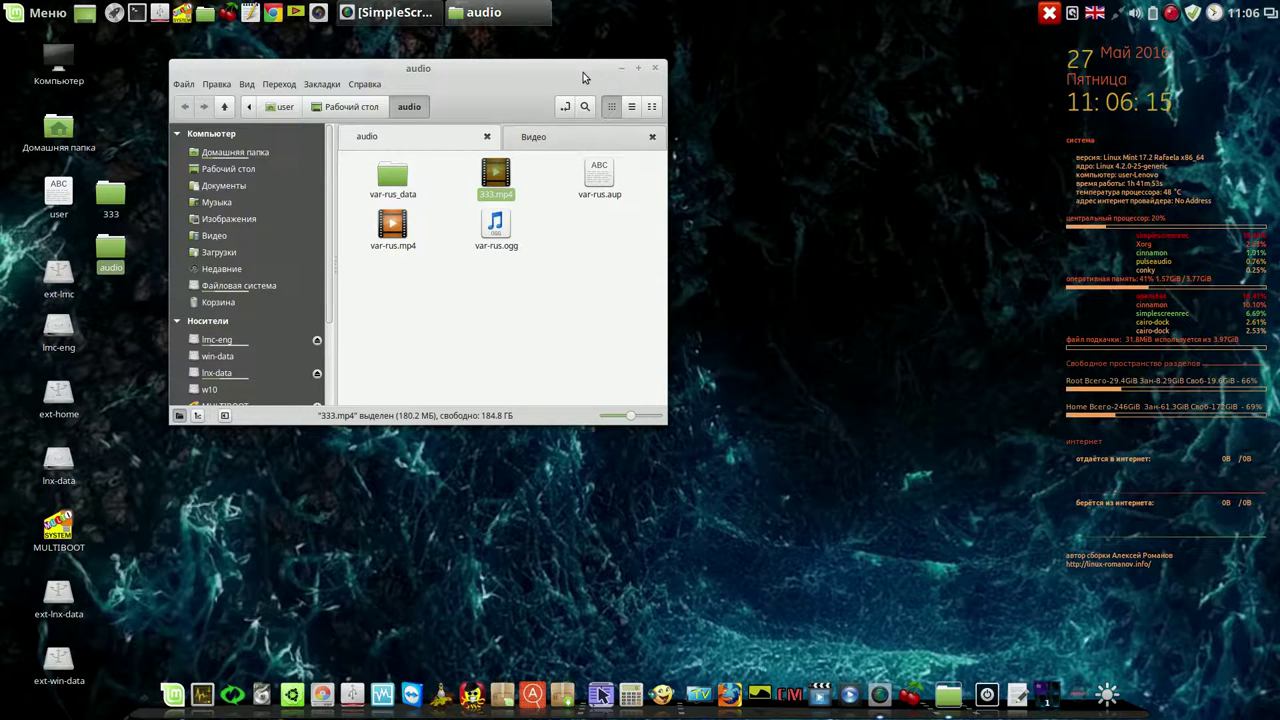
{"action": "left_click", "coordinate": [655, 67]}
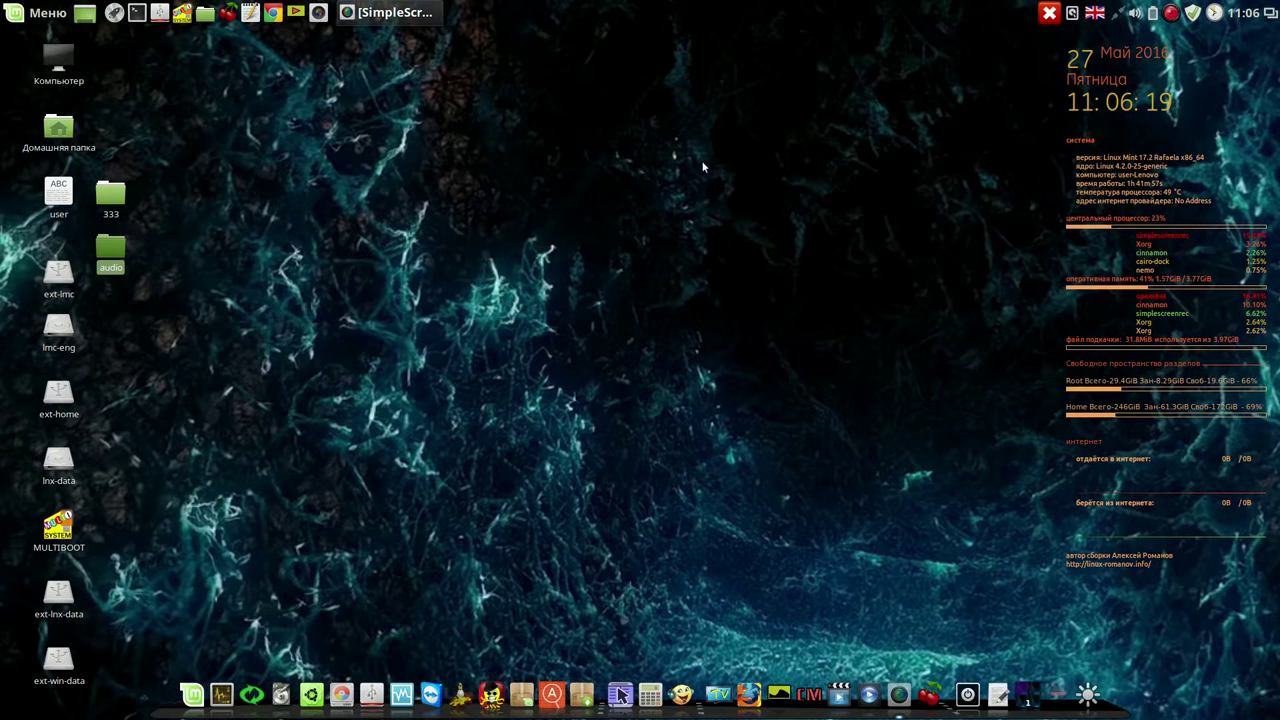